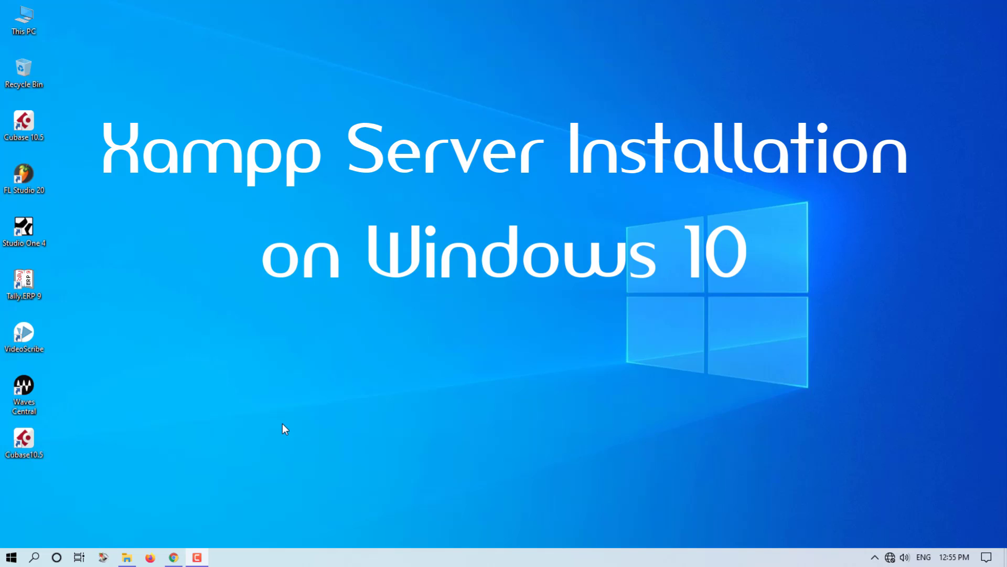
Run xampp-windows-x64-7.4.3-0-VC15-installer.exe from the Local Server folder in File Explorer and acknowledge the User Account Control warning
{"action": "left_click", "coordinate": [126, 558]}
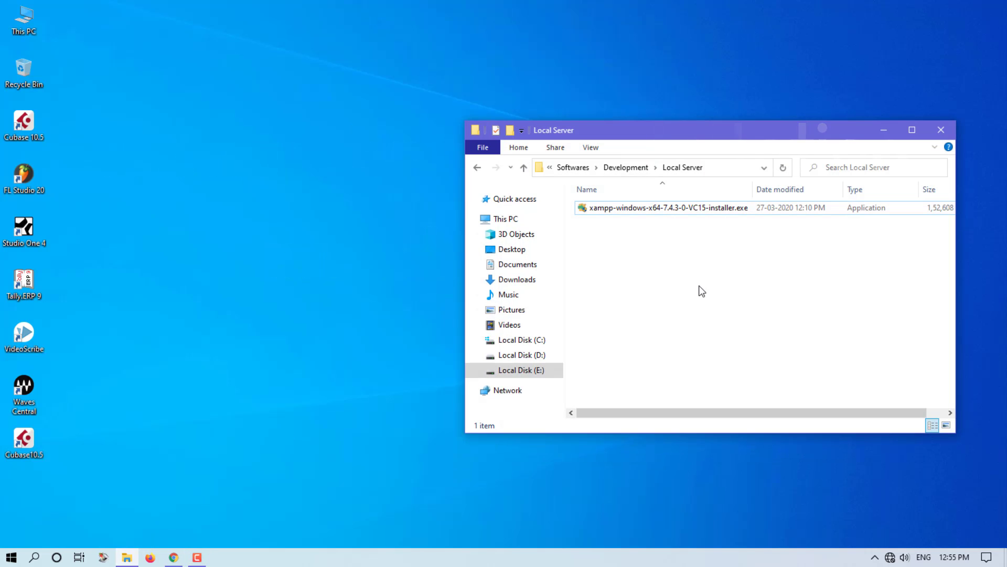
{"action": "left_click", "coordinate": [620, 210]}
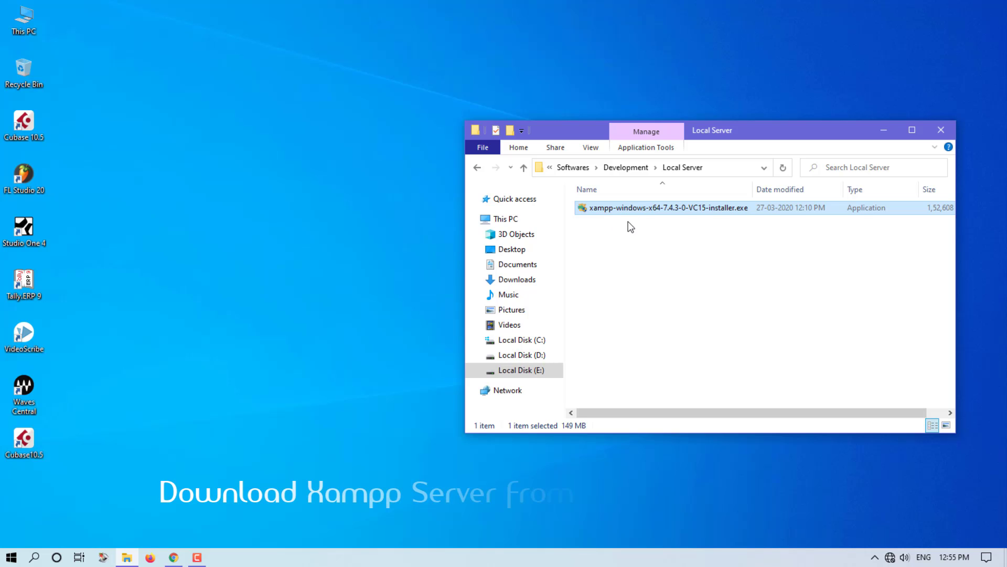
{"action": "mouse_move", "coordinate": [632, 213]}
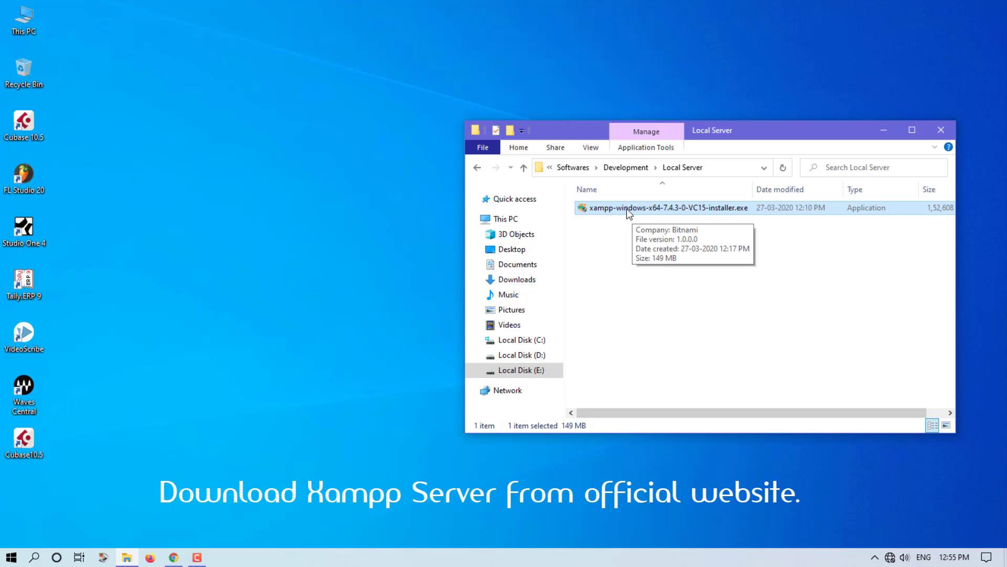
{"action": "right_click", "coordinate": [627, 210]}
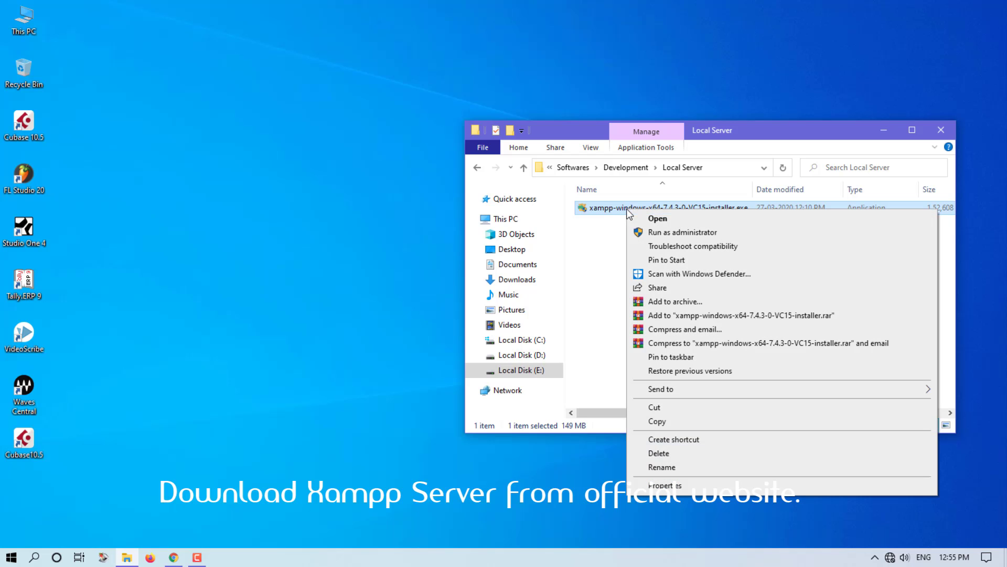
{"action": "left_click", "coordinate": [665, 218]}
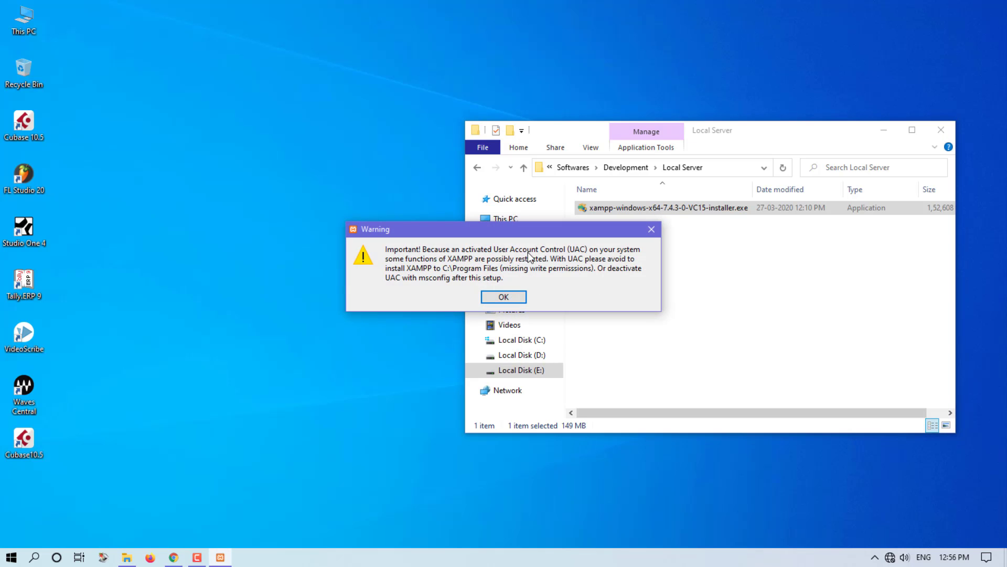
{"action": "left_click", "coordinate": [502, 297]}
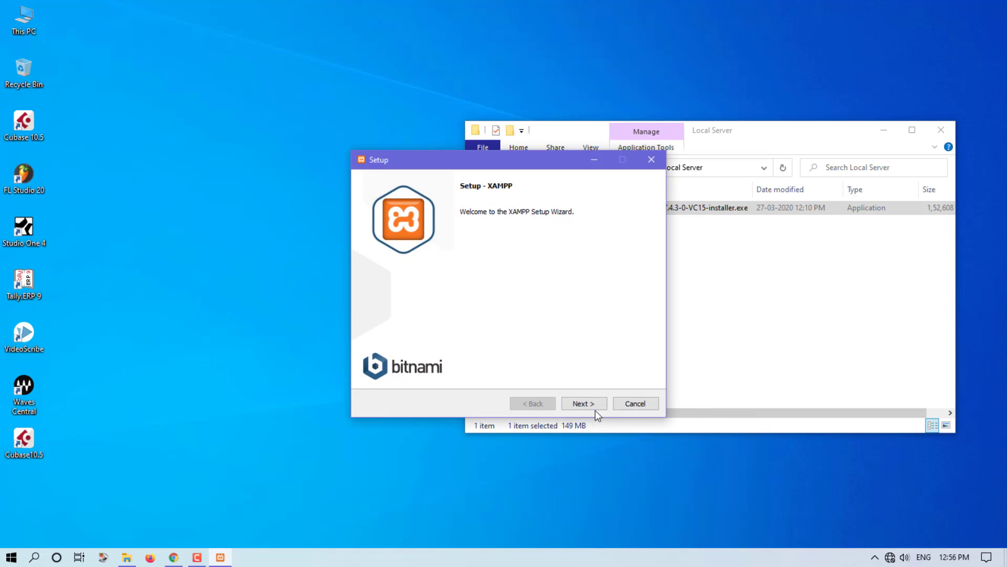
Start the XAMPP installation with all components selected and the default settings kept, and clear away the bitnami.com page and the browser window
{"action": "left_click", "coordinate": [583, 403]}
{"action": "left_click", "coordinate": [584, 403]}
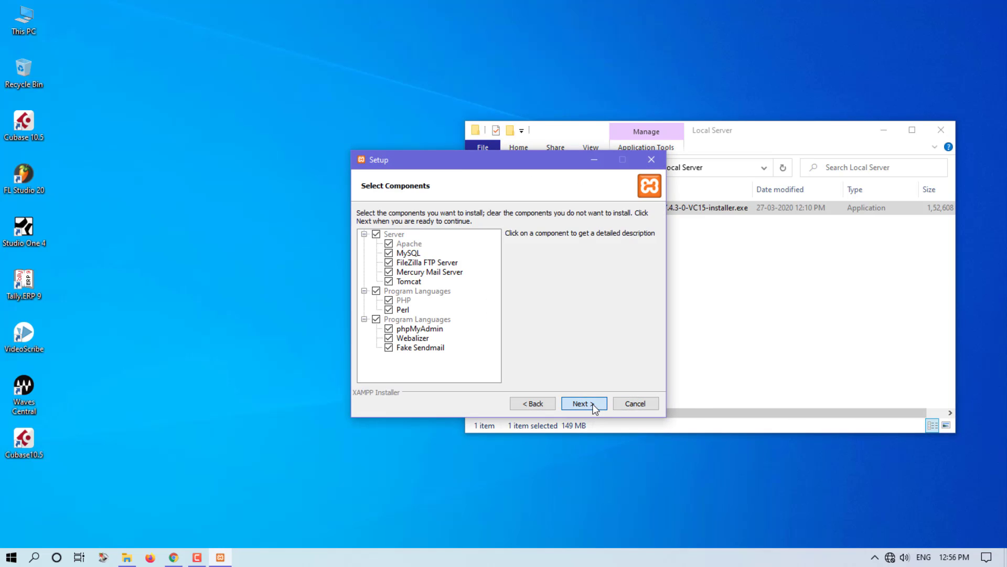
{"action": "left_click", "coordinate": [594, 407]}
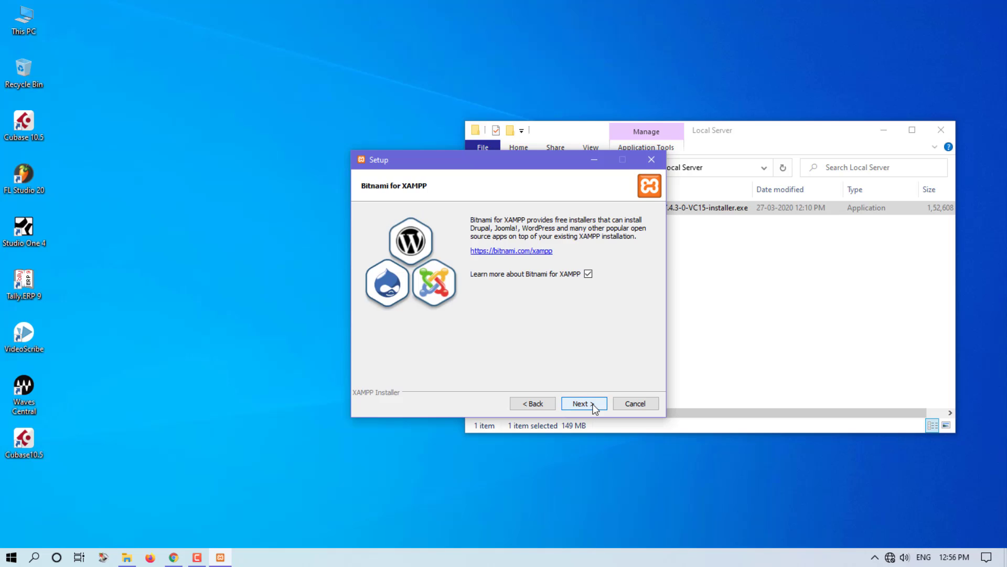
{"action": "left_click", "coordinate": [584, 403]}
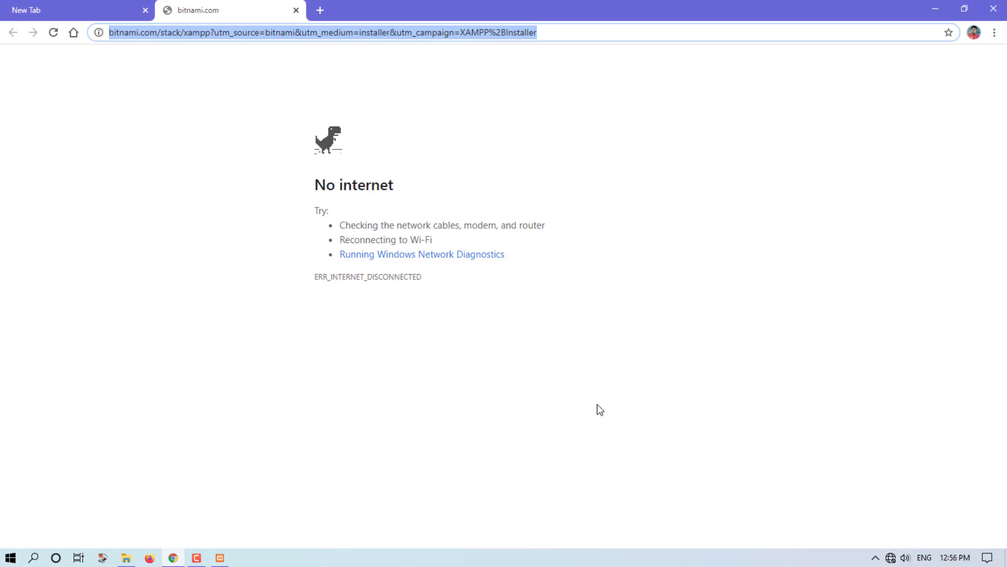
{"action": "left_click", "coordinate": [220, 557]}
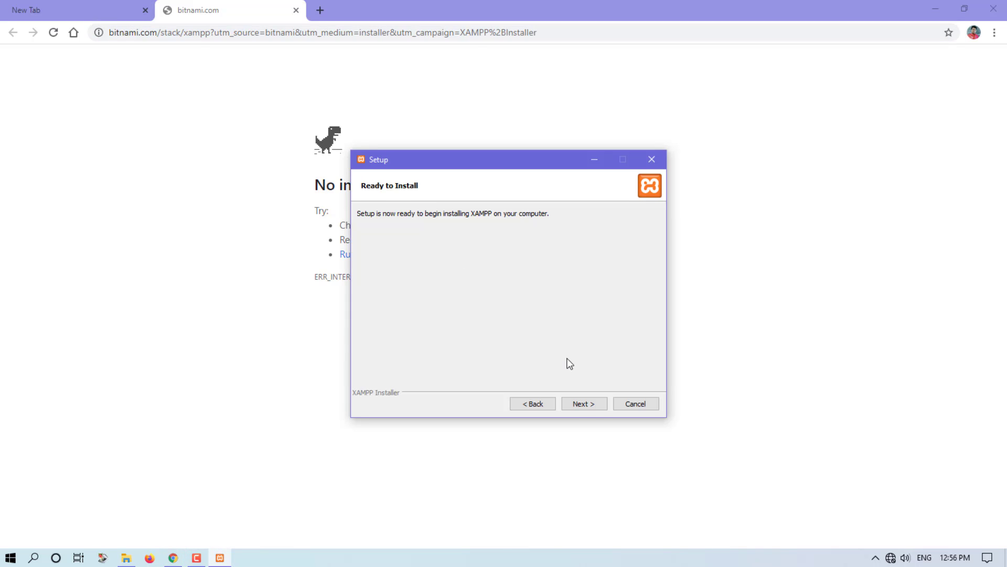
{"action": "left_click", "coordinate": [582, 404]}
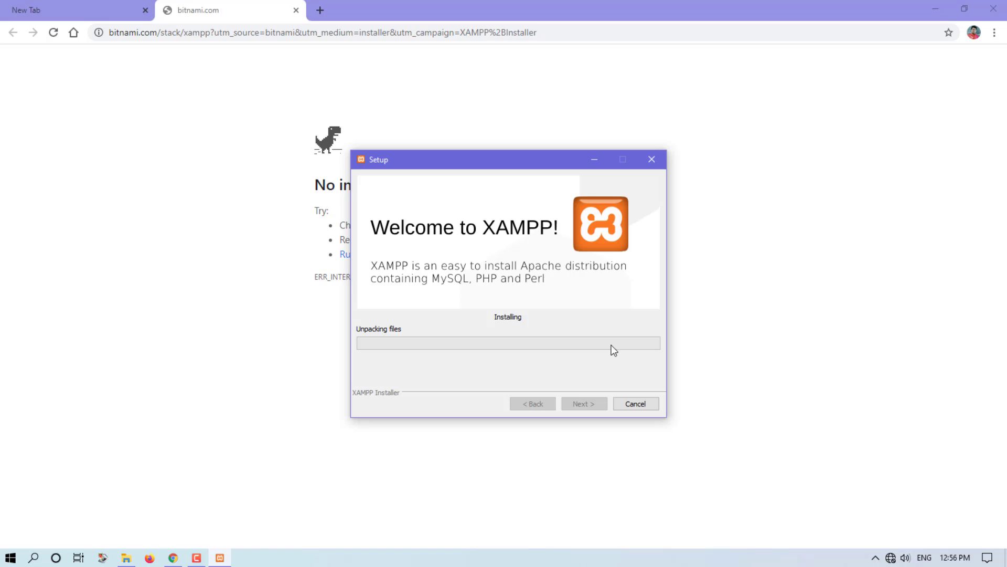
{"action": "left_click", "coordinate": [295, 10]}
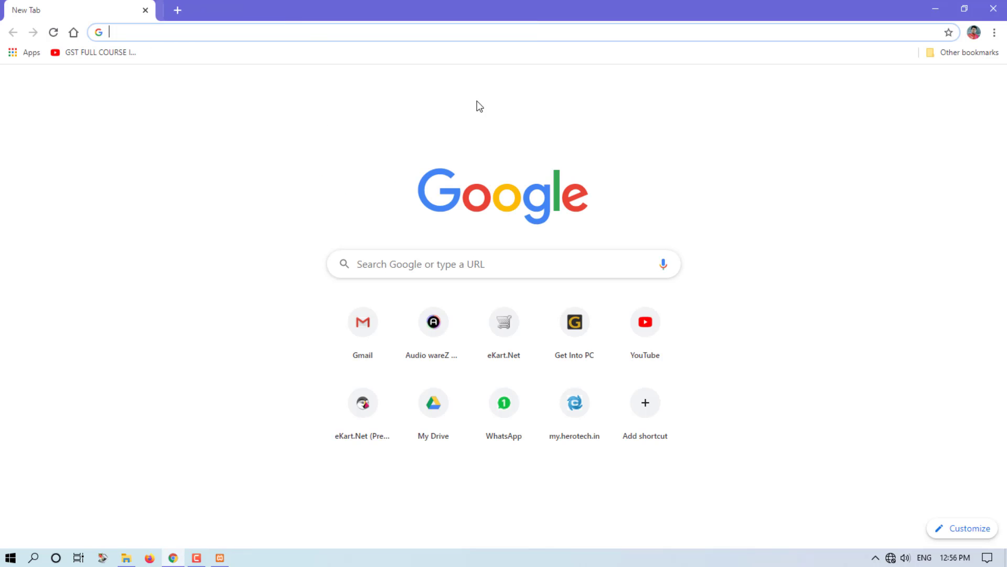
{"action": "left_click", "coordinate": [935, 8]}
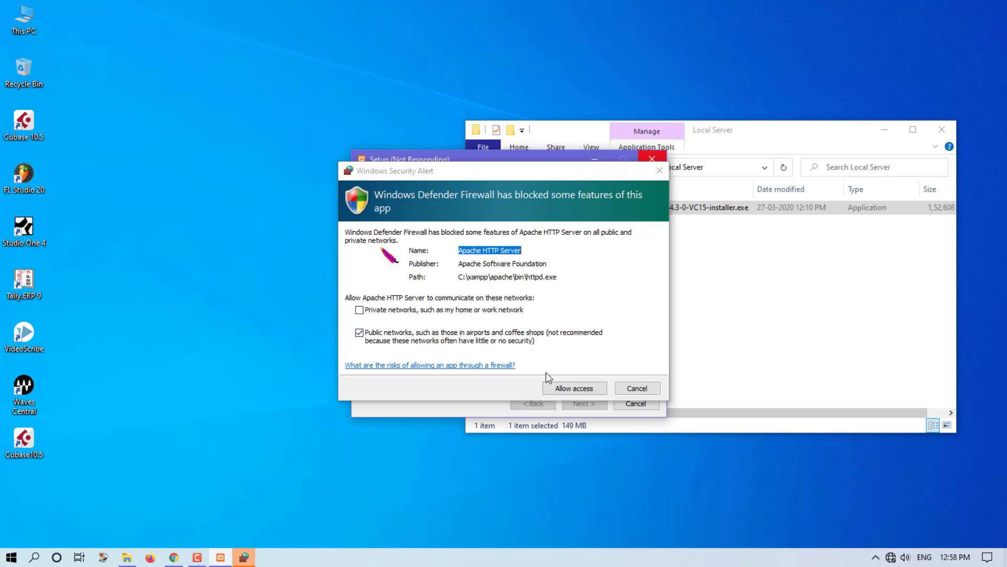
Allow Apache HTTP Server through the firewall on private and public networks, and finish the setup with the Control Panel set to start
{"action": "left_click", "coordinate": [360, 310]}
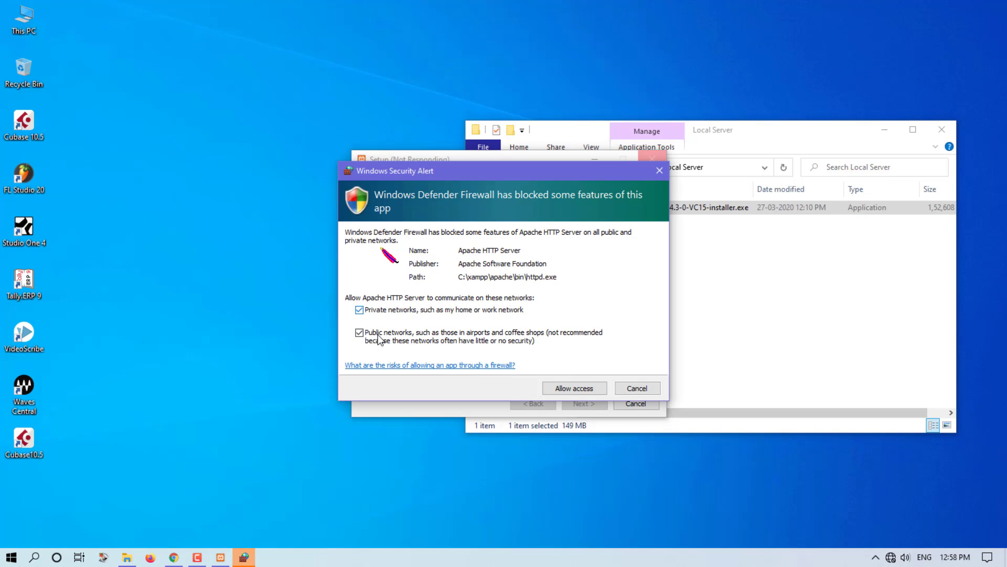
{"action": "left_click", "coordinate": [569, 387]}
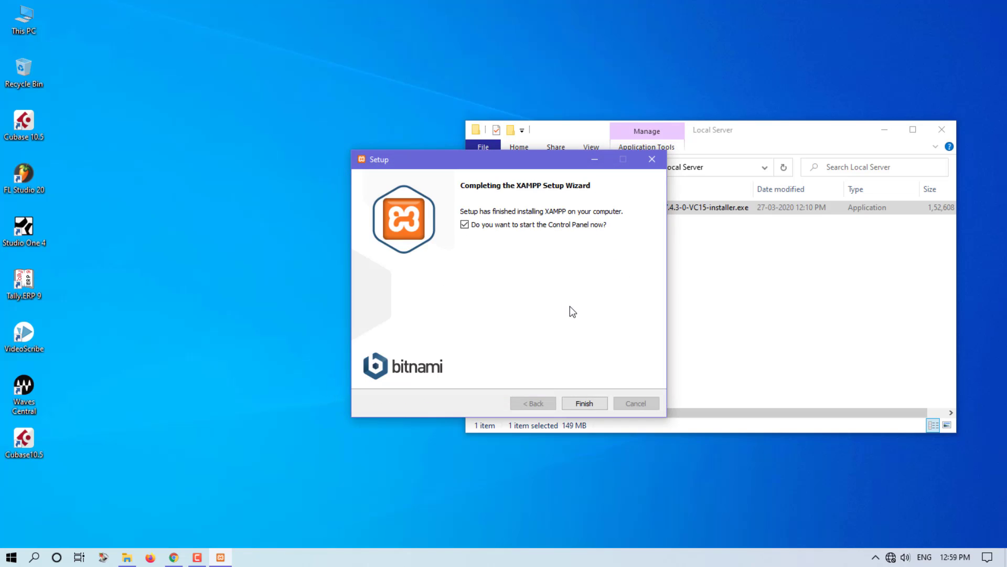
{"action": "left_click", "coordinate": [578, 405]}
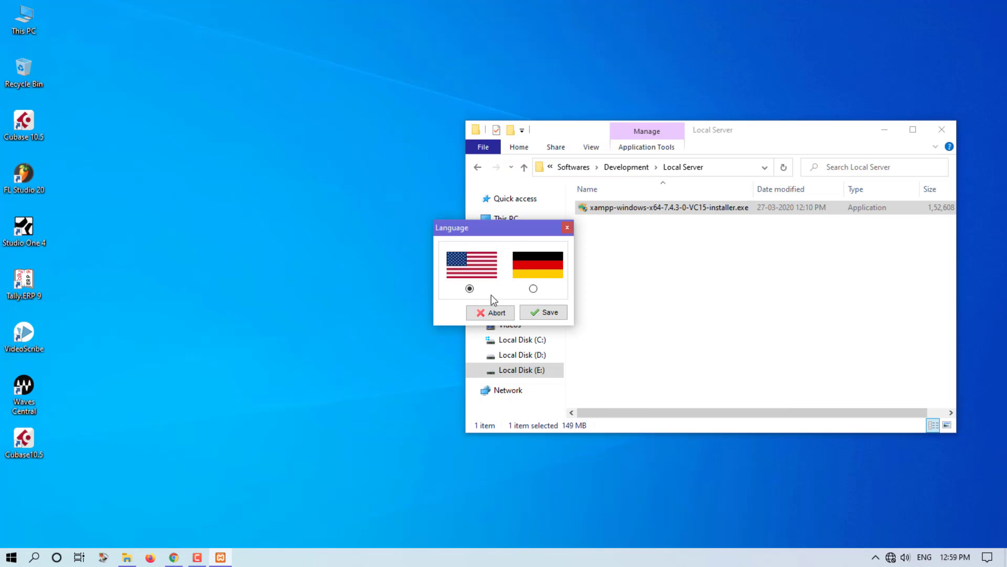
Save English as the XAMPP Control Panel language and move its window to the middle of the cleared desktop
{"action": "left_click", "coordinate": [544, 315]}
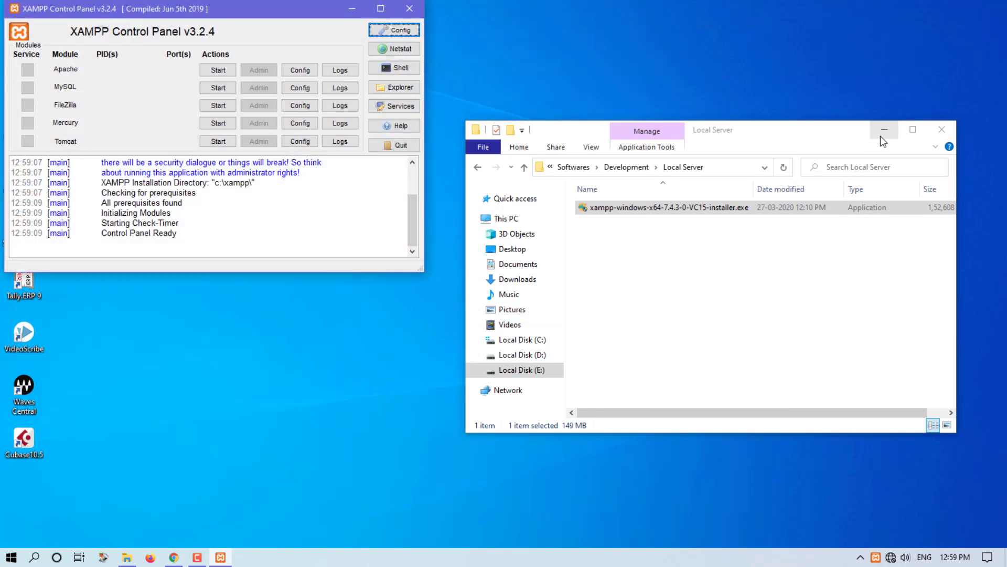
{"action": "left_click", "coordinate": [883, 131]}
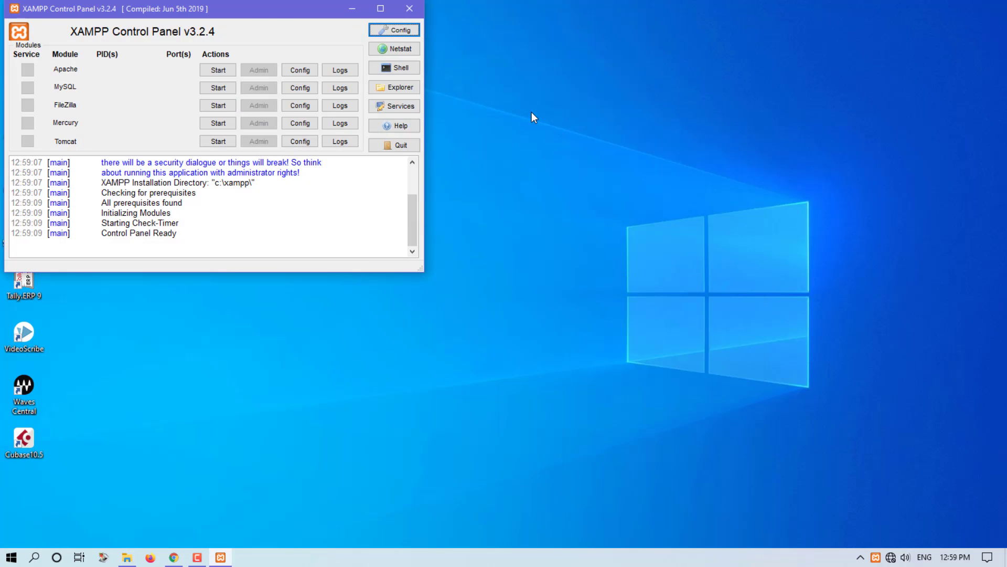
{"action": "left_click_drag", "start_coordinate": [250, 9], "coordinate": [723, 99]}
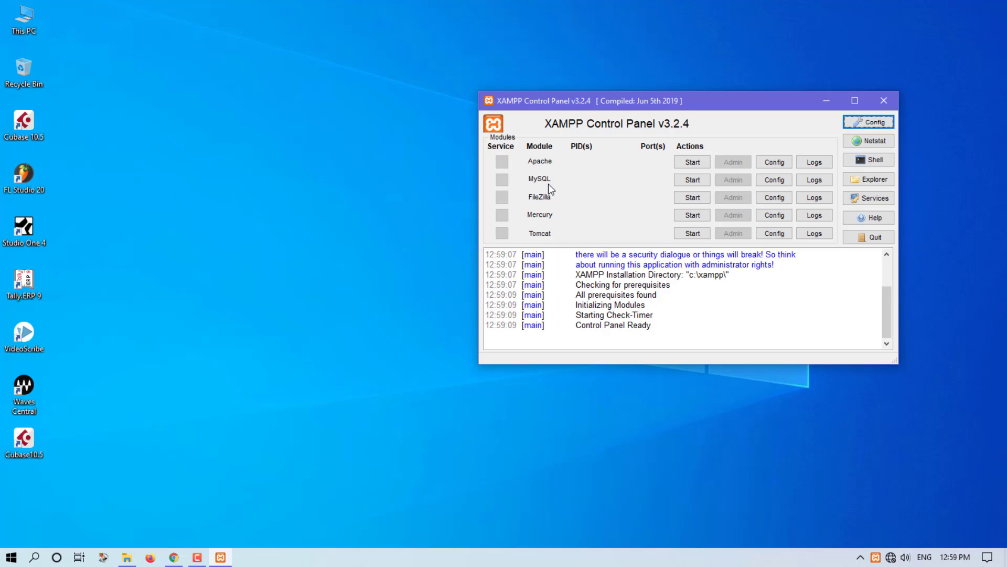
Start the Apache and MySQL modules, allowing mysqld.exe through the firewall on private and public networks
{"action": "left_click", "coordinate": [691, 163]}
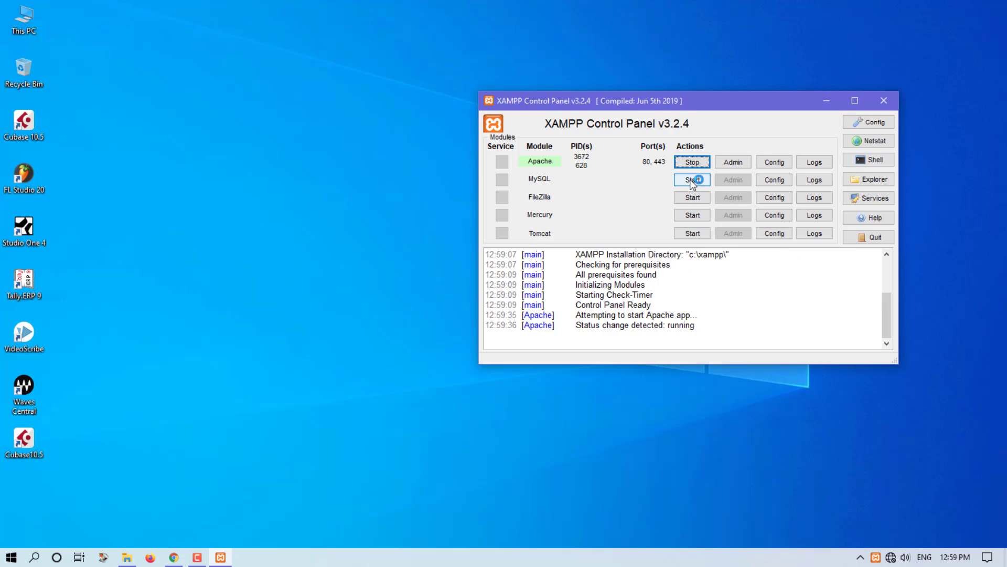
{"action": "left_click", "coordinate": [692, 180]}
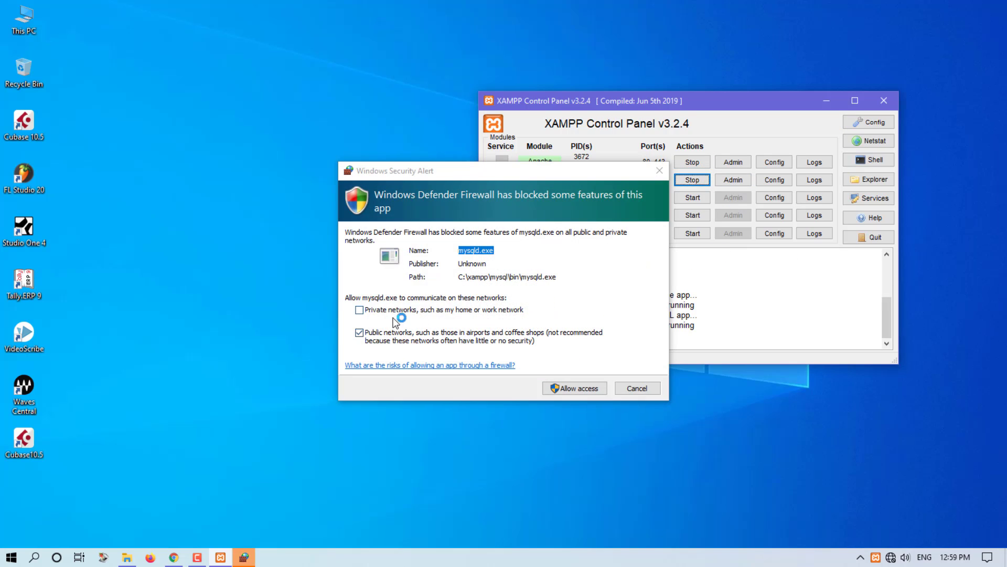
{"action": "left_click", "coordinate": [360, 309]}
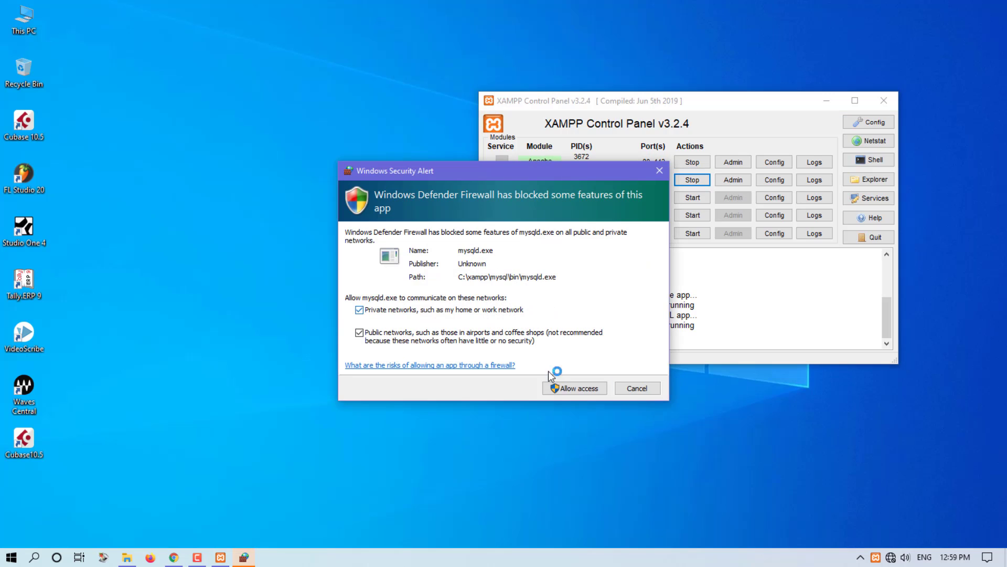
{"action": "left_click", "coordinate": [583, 388]}
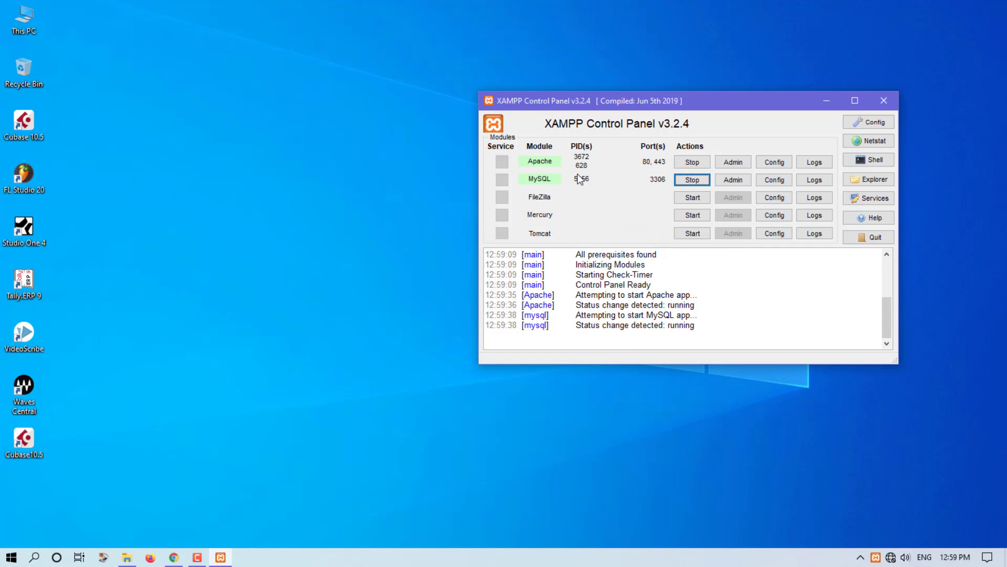
Switch to Chrome, open localhost and look through the XAMPP dashboard page
{"action": "left_click", "coordinate": [173, 557]}
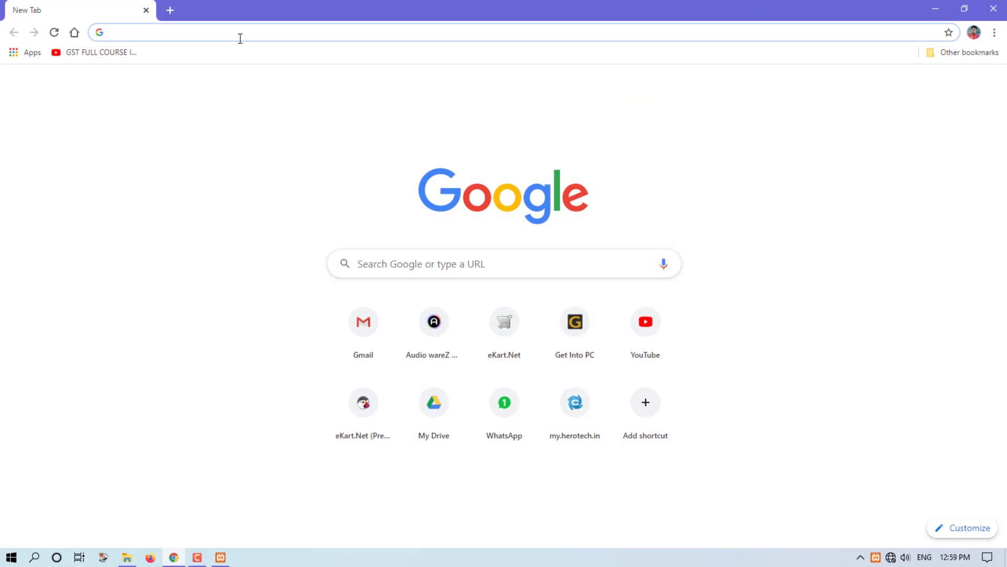
{"action": "type", "text": "localho"}
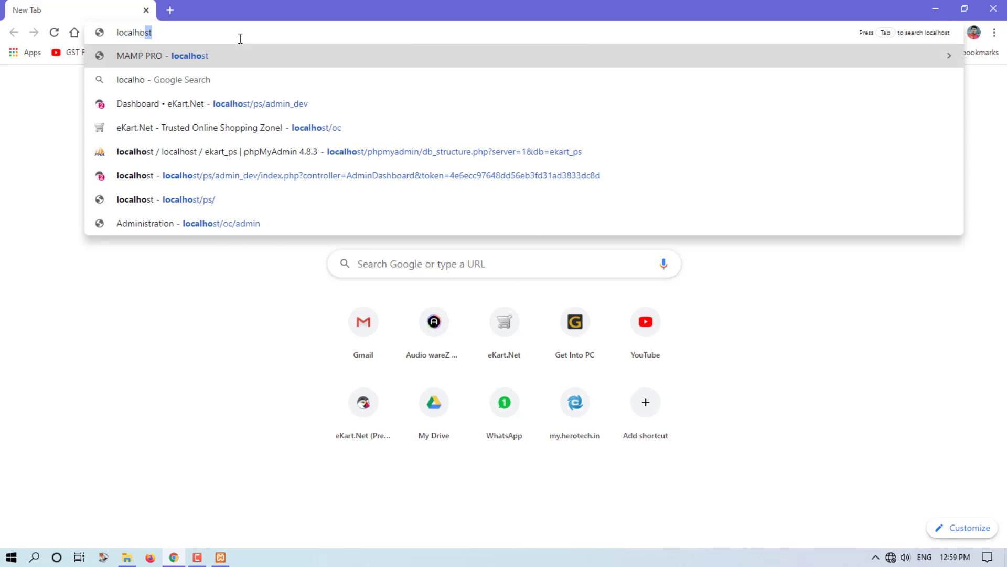
{"action": "type", "text": "st"}
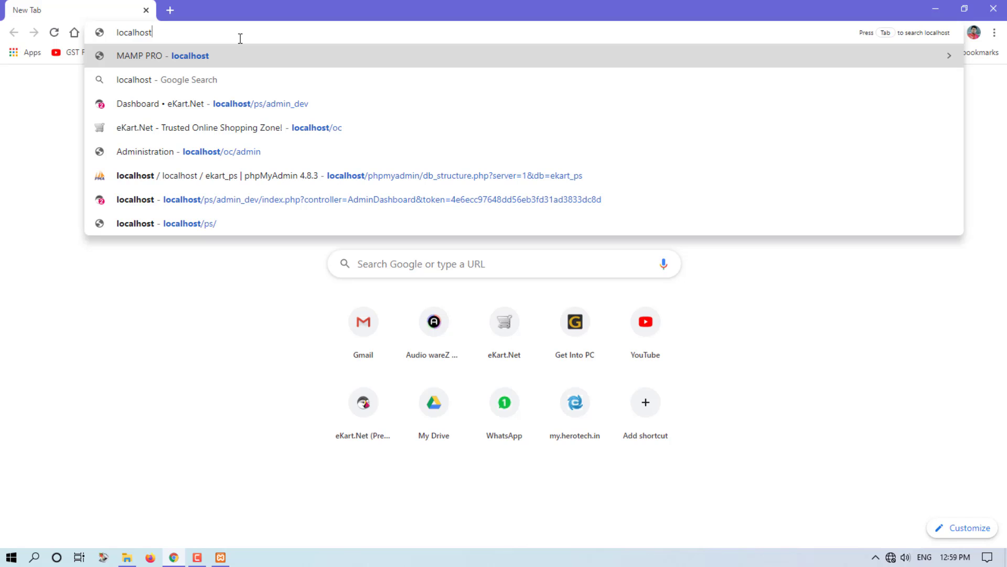
{"action": "key", "text": "Return"}
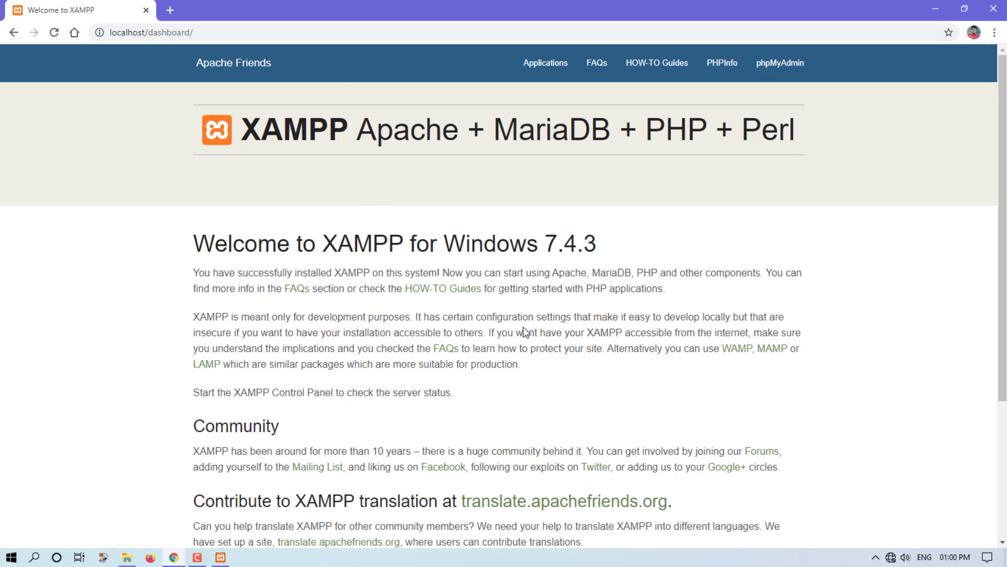
{"action": "scroll", "coordinate": [528, 335], "scroll_direction": "down", "scroll_amount": 5}
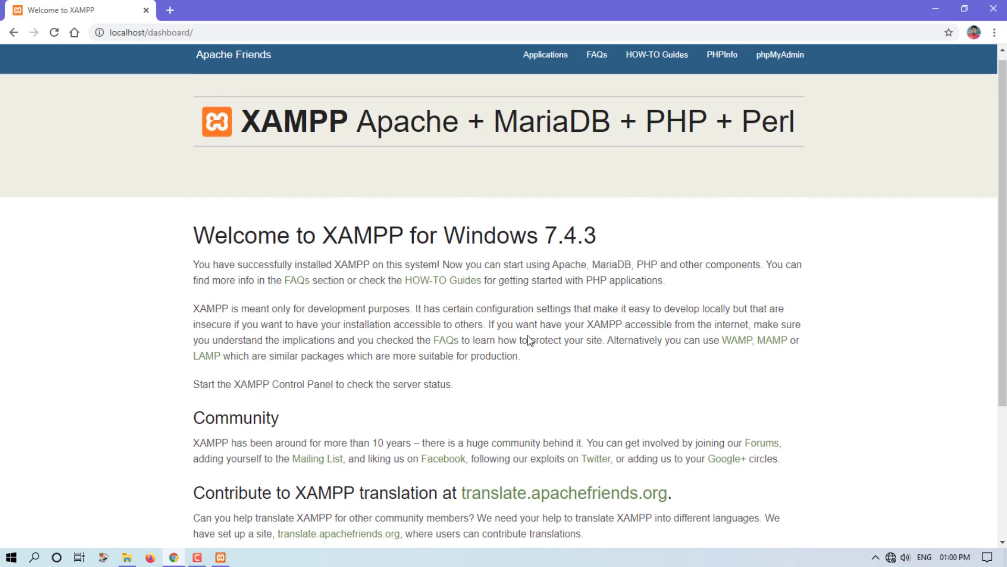
{"action": "scroll", "coordinate": [529, 340], "scroll_direction": "up", "scroll_amount": 5}
{"action": "scroll", "coordinate": [529, 340], "scroll_direction": "down", "scroll_amount": 3}
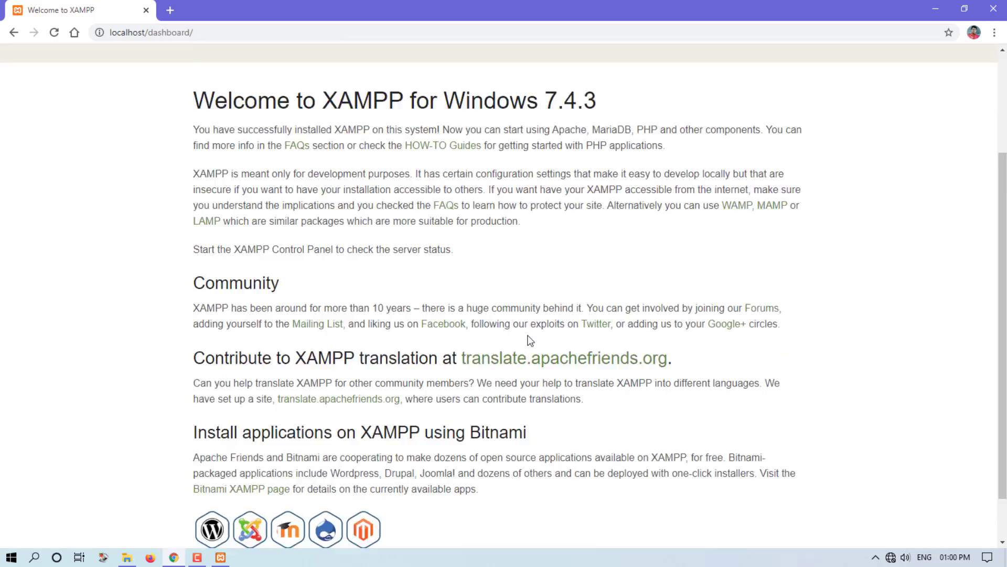
{"action": "scroll", "coordinate": [529, 340], "scroll_direction": "up", "scroll_amount": 3}
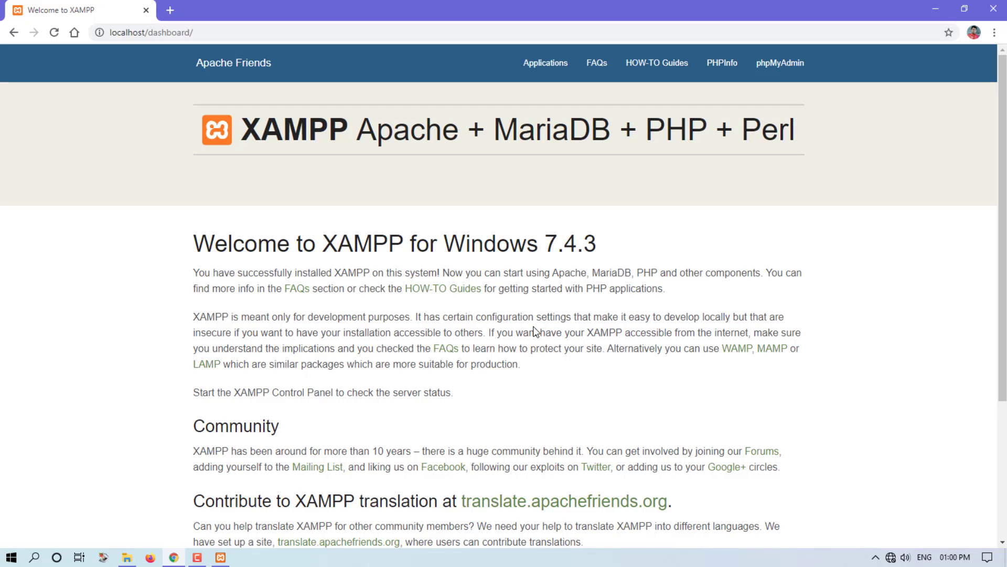
View the contents of the htdocs folder inside C:\xampp in File Explorer, and return to the XAMPP dashboard in Chrome
{"action": "left_click", "coordinate": [128, 558]}
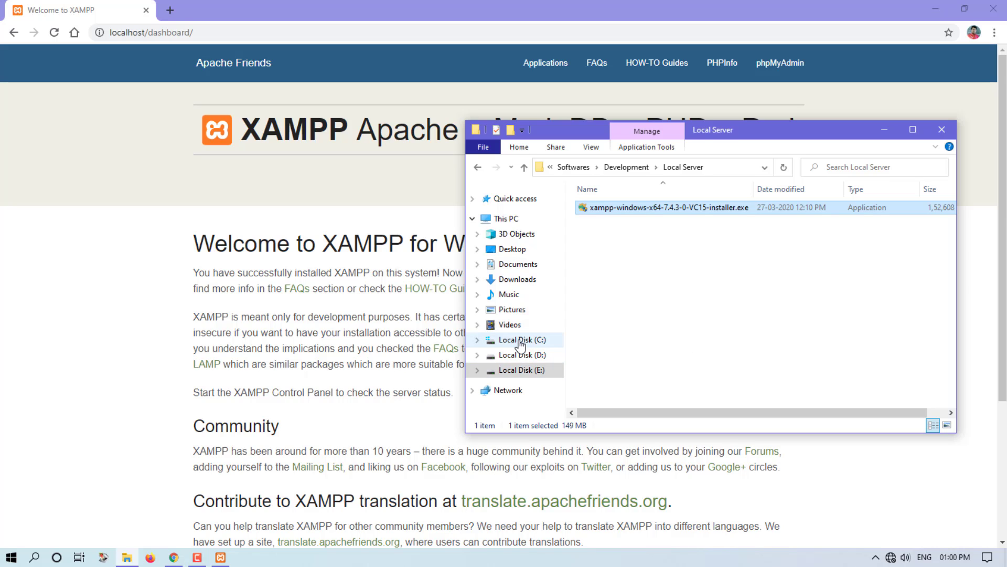
{"action": "left_click", "coordinate": [521, 341]}
{"action": "left_click", "coordinate": [601, 304]}
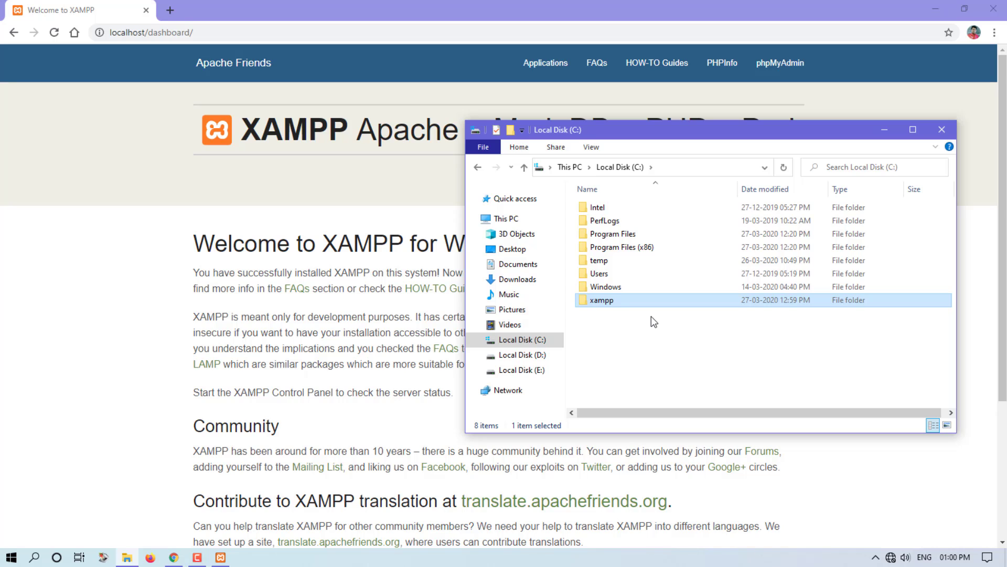
{"action": "double_click", "coordinate": [612, 300]}
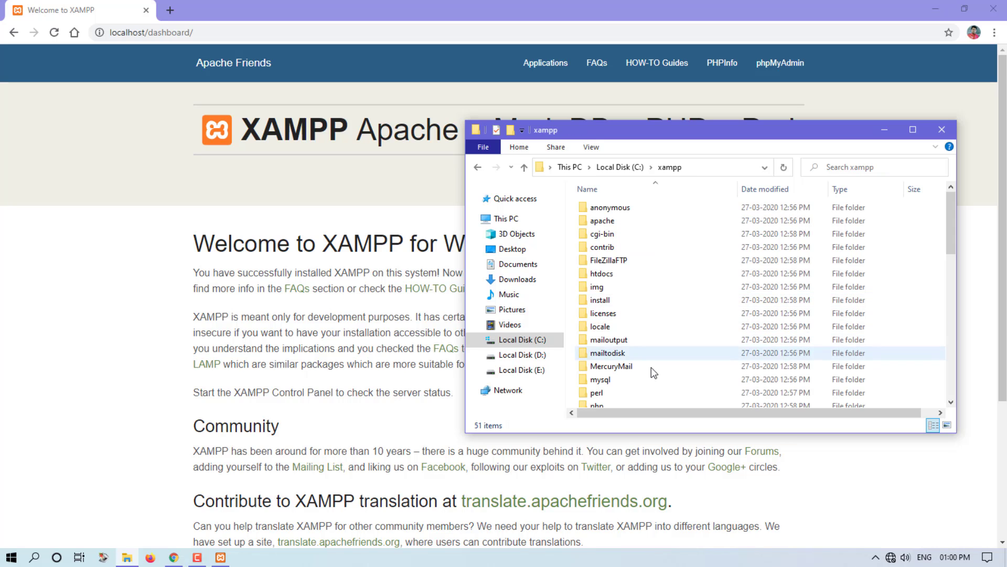
{"action": "left_click", "coordinate": [607, 277]}
{"action": "double_click", "coordinate": [630, 274]}
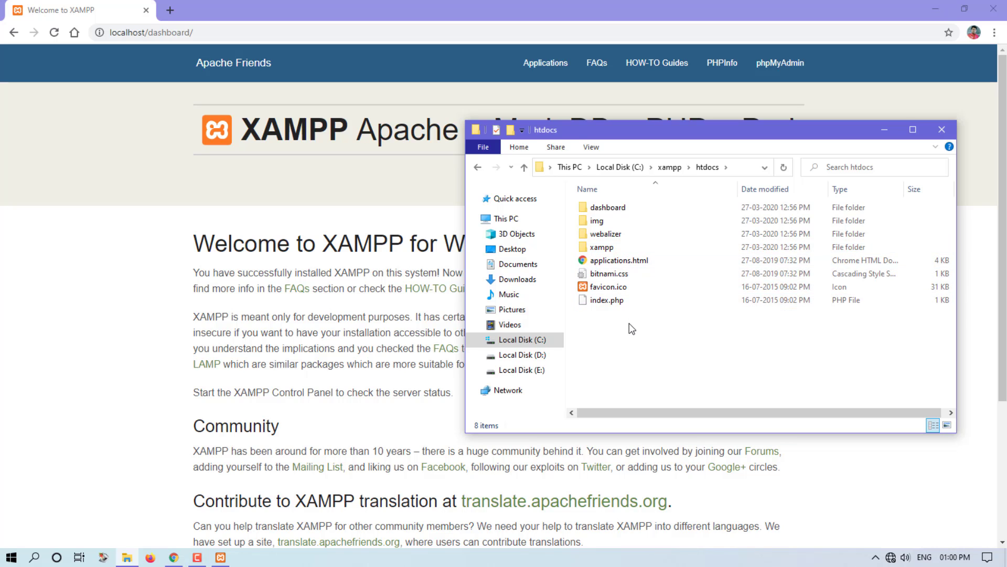
{"action": "left_click", "coordinate": [384, 190]}
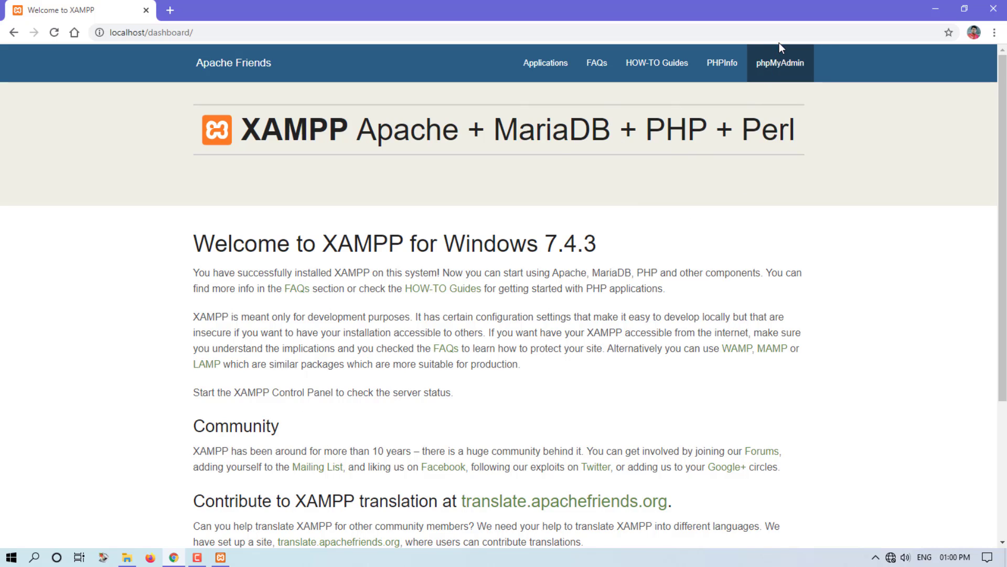
View phpMyAdmin from the XAMPP dashboard, open it again in a separate browser tab, and return to the dashboard
{"action": "left_click", "coordinate": [777, 68]}
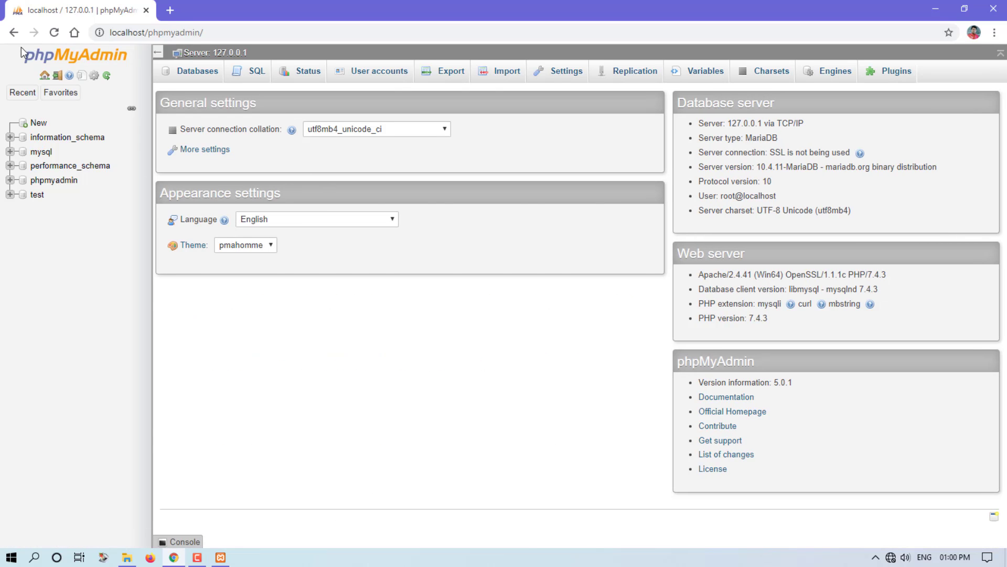
{"action": "left_click", "coordinate": [14, 33]}
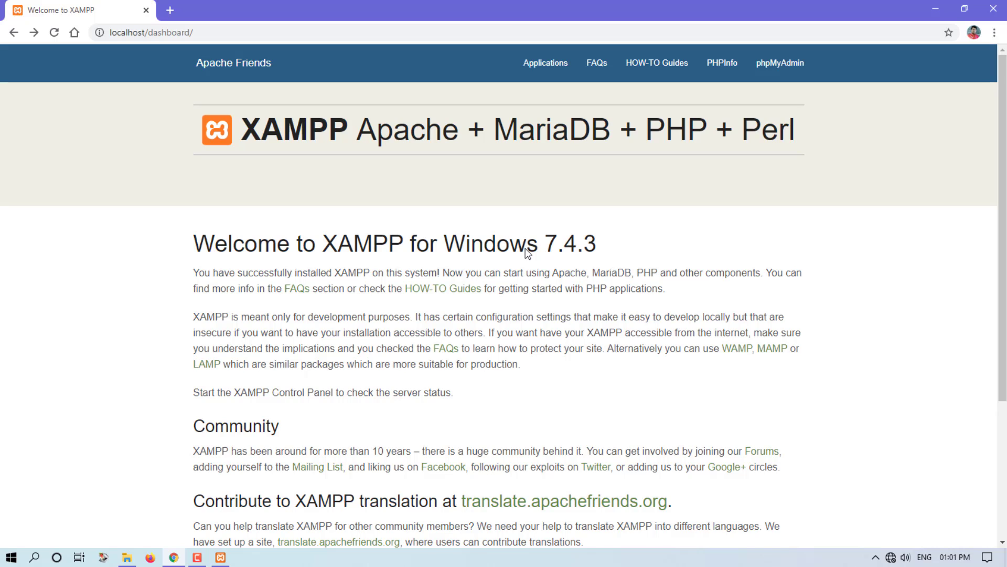
{"action": "middle_click", "coordinate": [783, 70]}
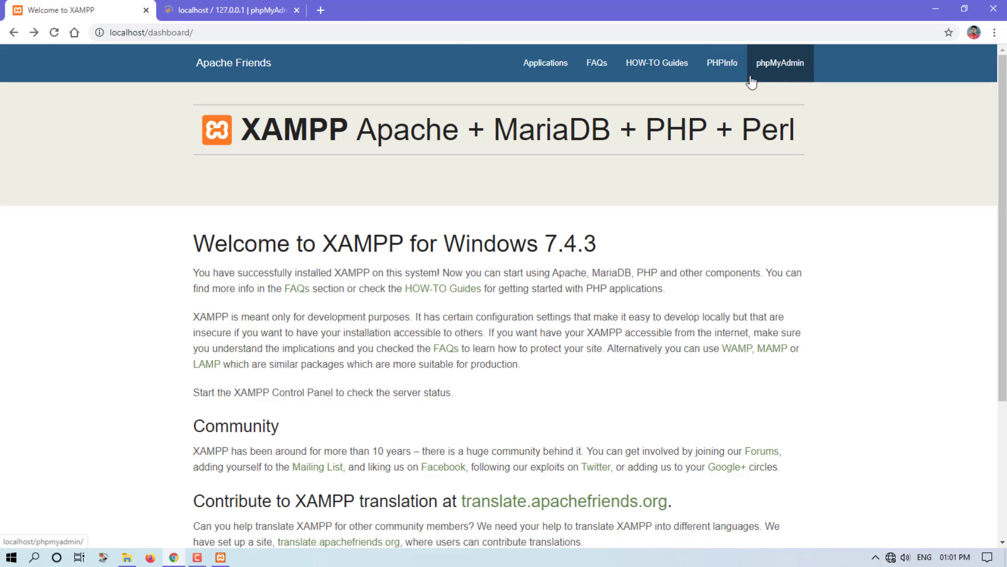
{"action": "left_click", "coordinate": [230, 10]}
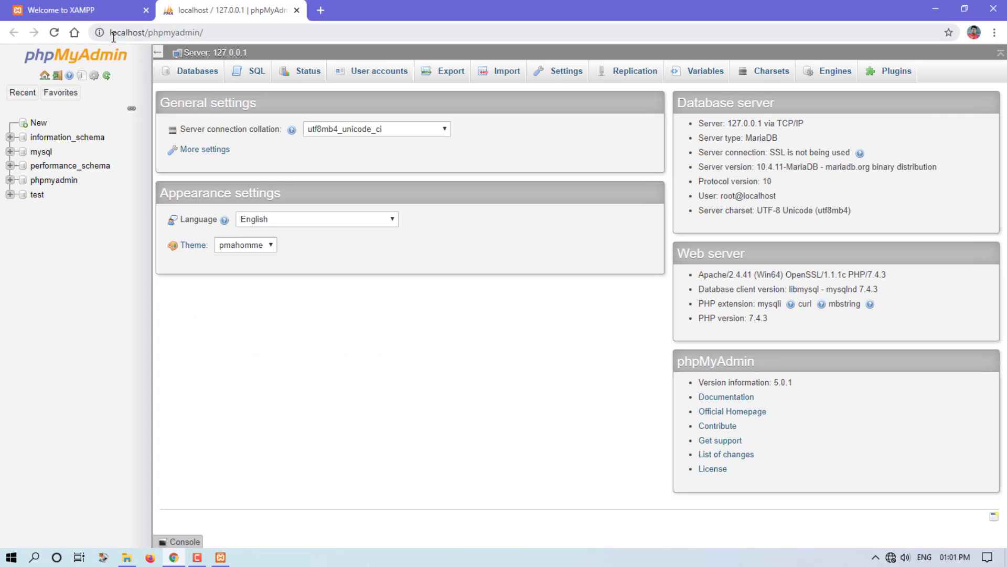
{"action": "left_click", "coordinate": [211, 33]}
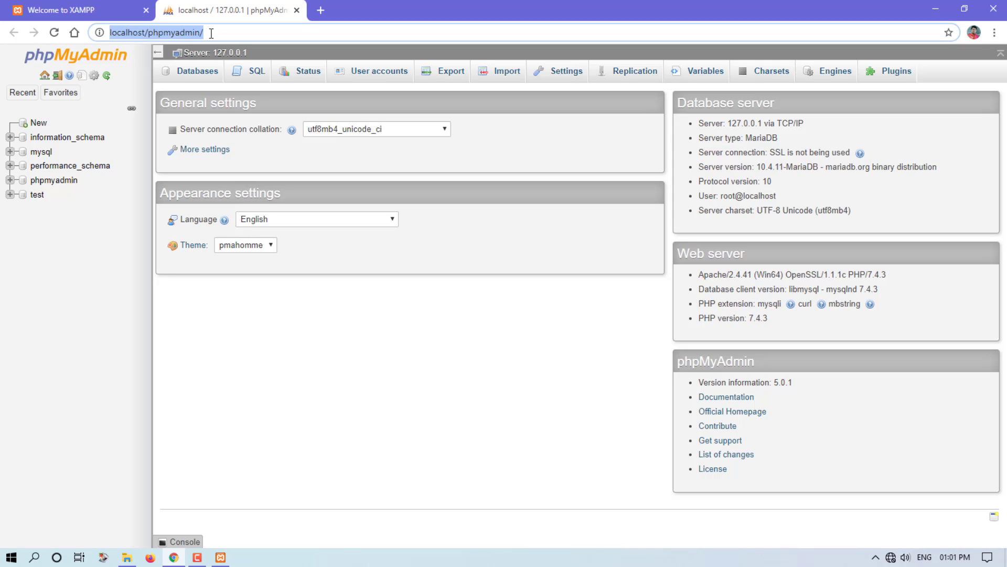
{"action": "left_click", "coordinate": [91, 6]}
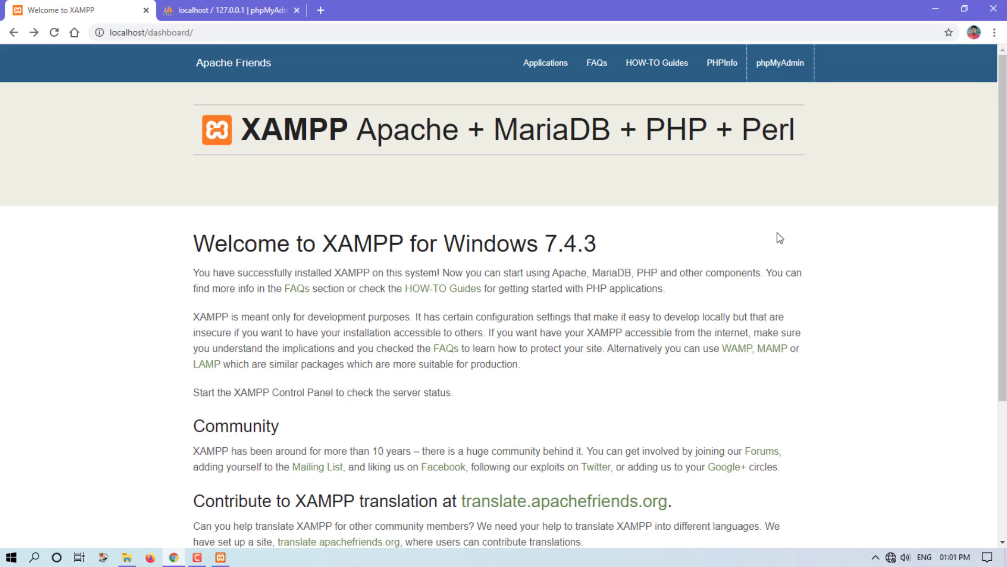
Switch to the htdocs folder in File Explorer and delete all of its files and folders
{"action": "left_click", "coordinate": [127, 557]}
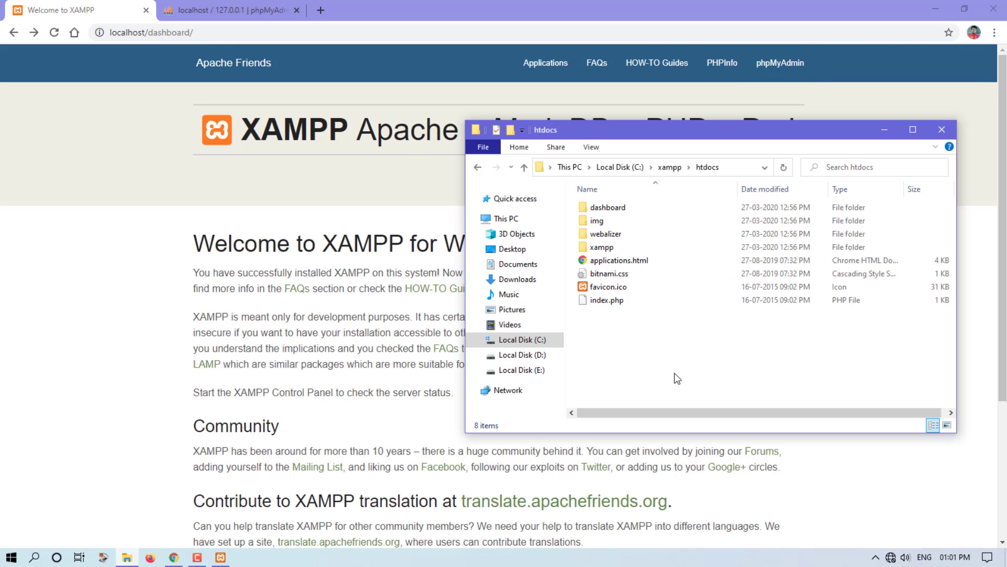
{"action": "left_click_drag", "start_coordinate": [676, 379], "coordinate": [632, 206]}
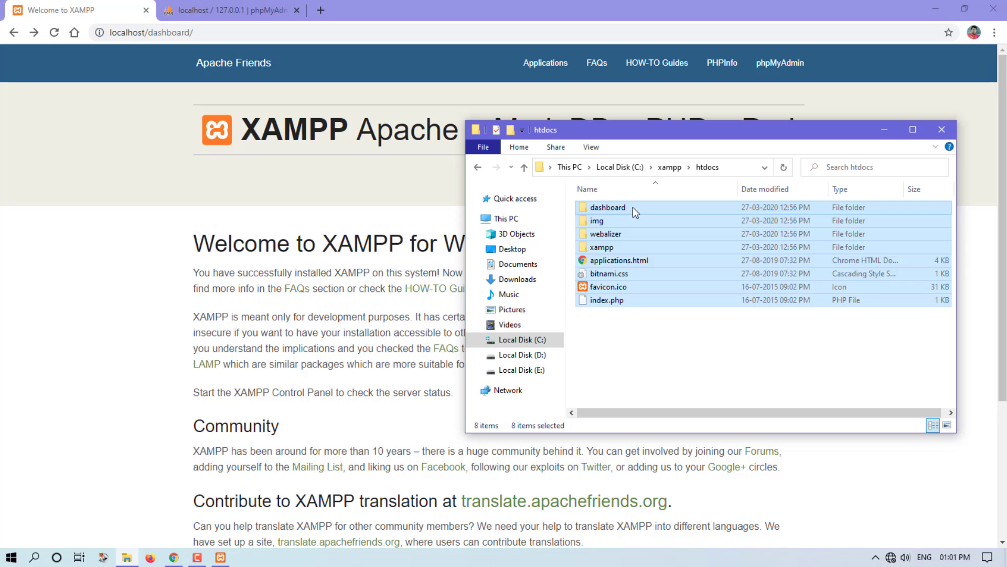
{"action": "key", "text": "Delete"}
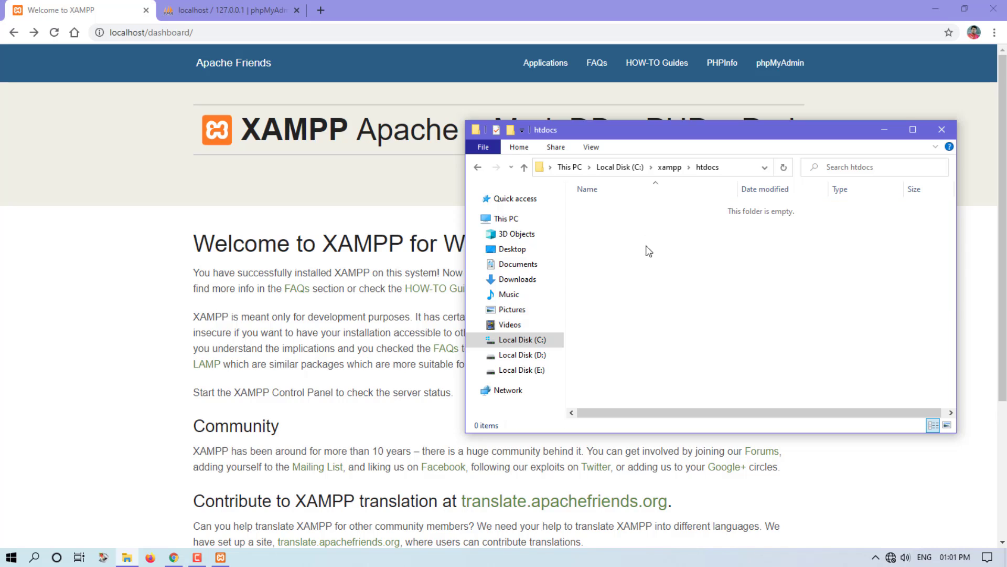
Reload the dashboard page in Chrome, and open the root address localhost
{"action": "left_click", "coordinate": [53, 32]}
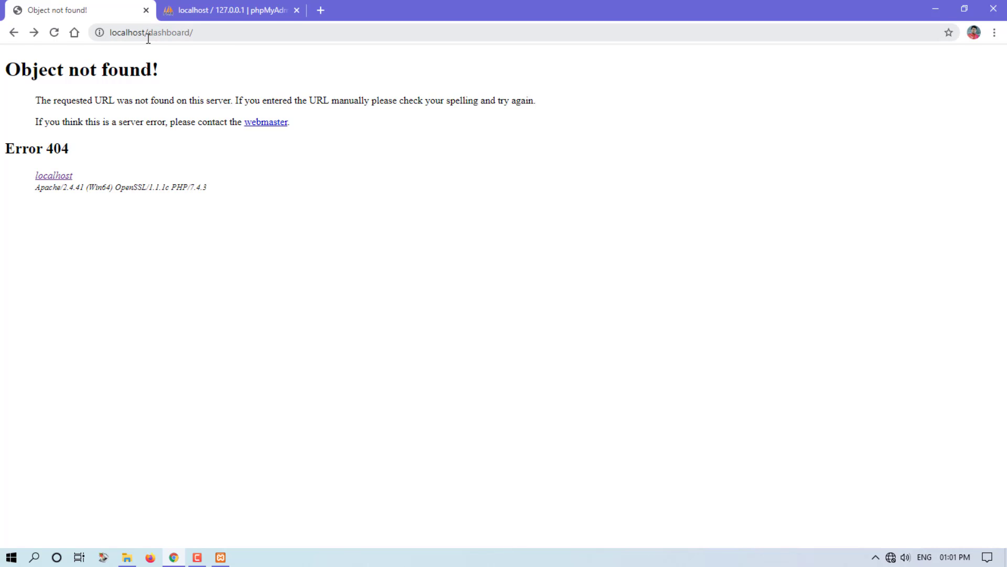
{"action": "left_click_drag", "start_coordinate": [146, 33], "coordinate": [291, 25]}
{"action": "key", "text": "BackSpace"}
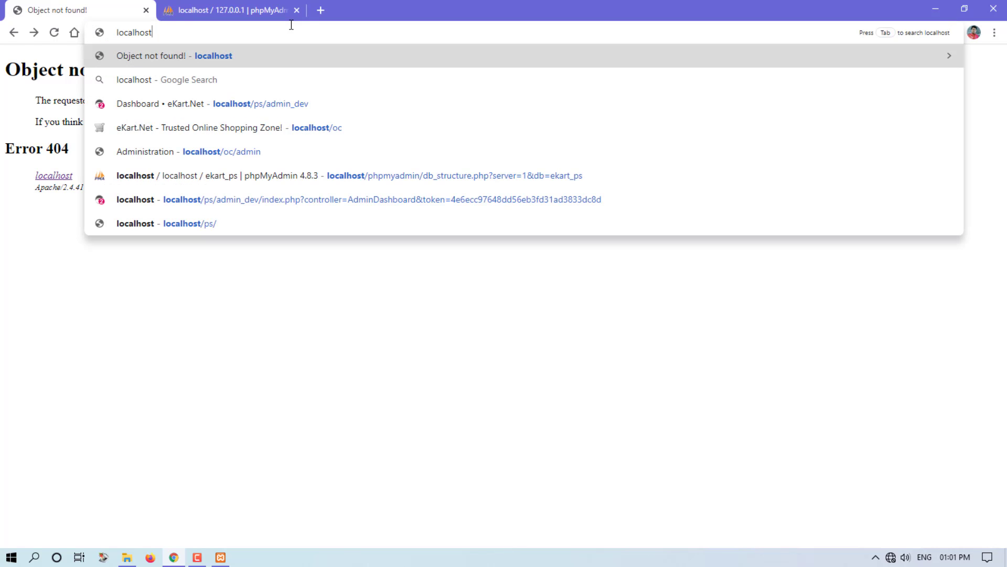
{"action": "key", "text": "Return"}
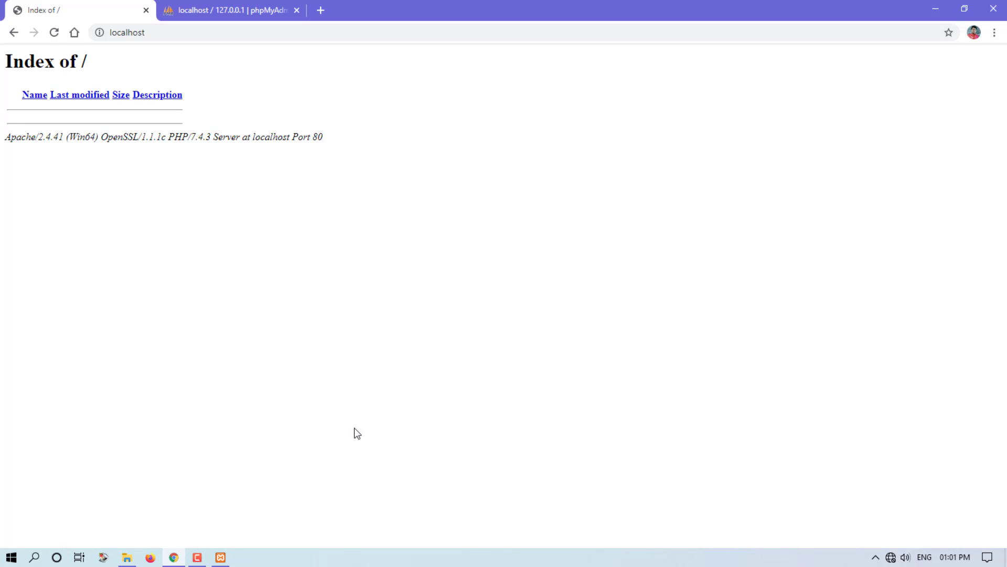
Create a new text document in the empty htdocs folder in File Explorer
{"action": "left_click", "coordinate": [127, 557]}
{"action": "right_click", "coordinate": [657, 242]}
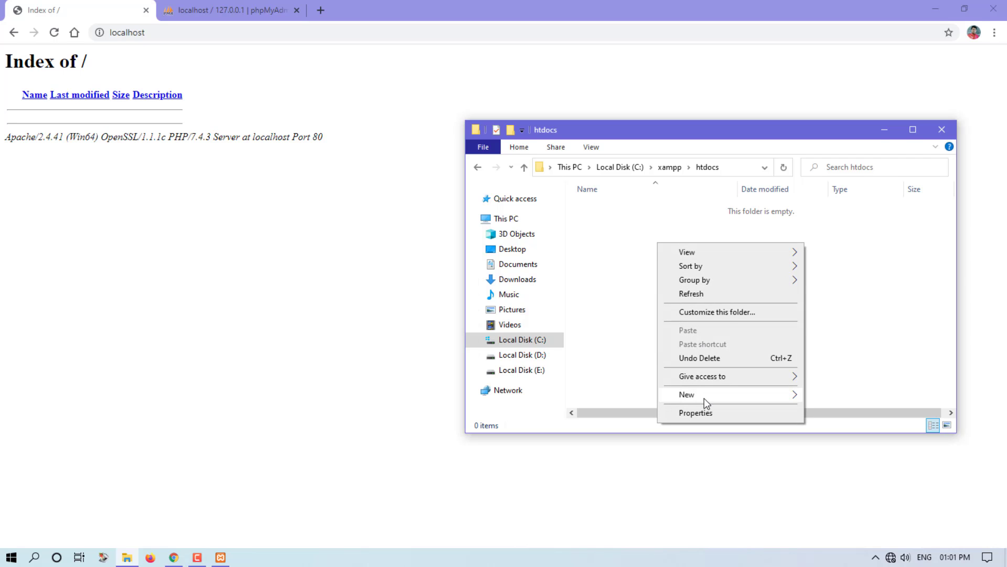
{"action": "mouse_move", "coordinate": [705, 399]}
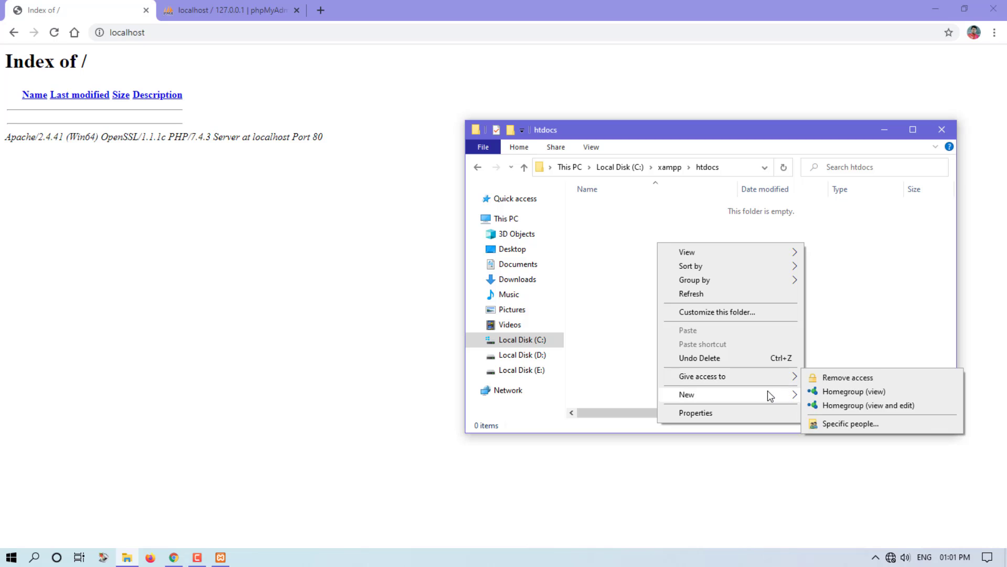
{"action": "left_click", "coordinate": [834, 352]}
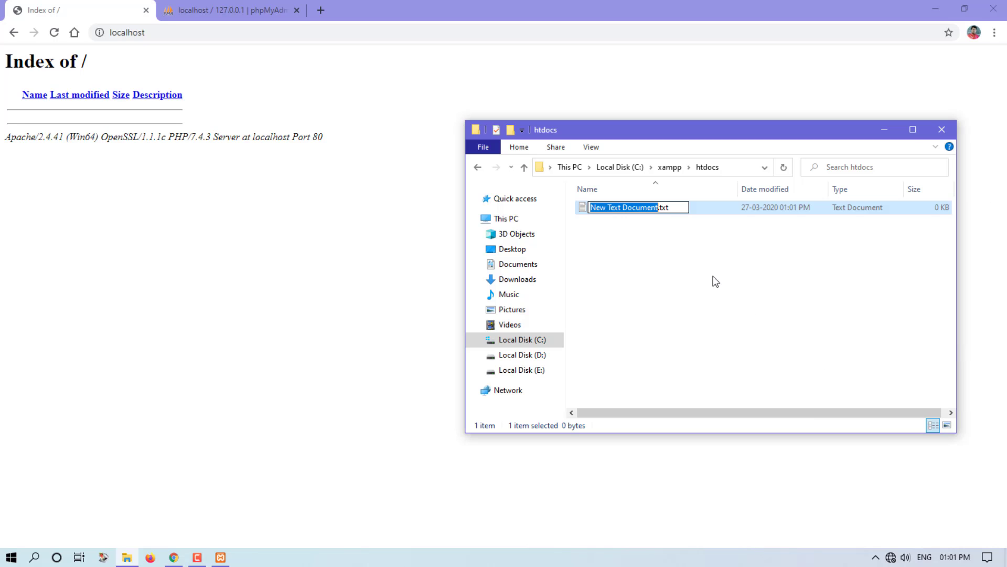
Rename the new text document as index.php, accepting the extension change, and reload localhost in Chrome
{"action": "left_click", "coordinate": [668, 207]}
{"action": "left_click_drag", "start_coordinate": [662, 207], "coordinate": [674, 208]}
{"action": "key", "text": "BackSpace"}
{"action": "key", "text": "BackSpace"}
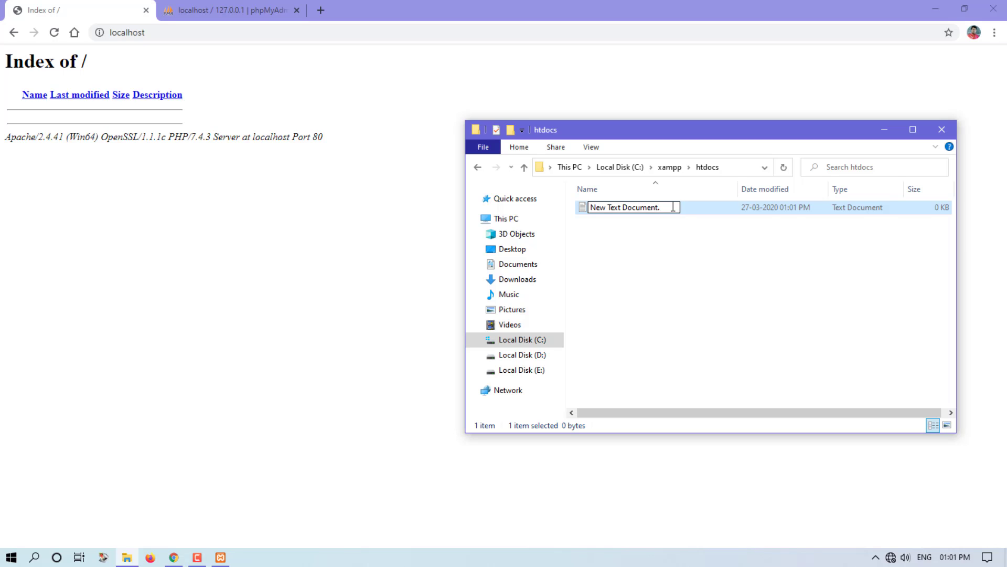
{"action": "key", "text": "BackSpace"}
{"action": "key", "text": "BackSpace"}
{"action": "key", "text": "BackSpace"}
{"action": "key", "text": "BackSpace"}
{"action": "key", "text": "BackSpace"}
{"action": "key", "text": "BackSpace"}
{"action": "key", "text": "BackSpace"}
{"action": "key", "text": "BackSpace"}
{"action": "key", "text": "BackSpace"}
{"action": "key", "text": "BackSpace"}
{"action": "key", "text": "BackSpace"}
{"action": "key", "text": "BackSpace"}
{"action": "key", "text": "BackSpace"}
{"action": "key", "text": "BackSpace"}
{"action": "key", "text": "BackSpace"}
{"action": "key", "text": "BackSpace"}
{"action": "key", "text": "BackSpace"}
{"action": "key", "text": "BackSpace"}
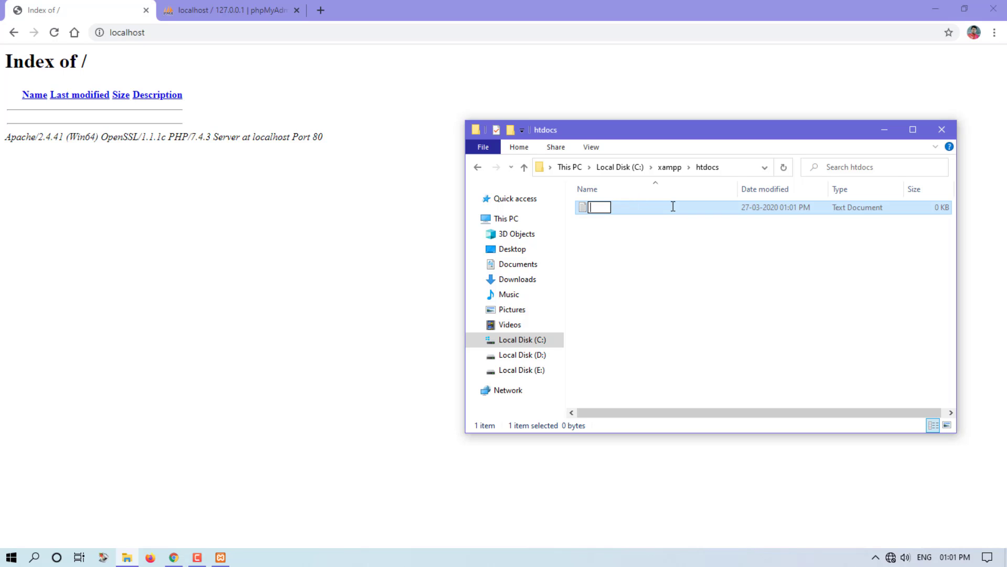
{"action": "type", "text": "index.php"}
{"action": "key", "text": "Return"}
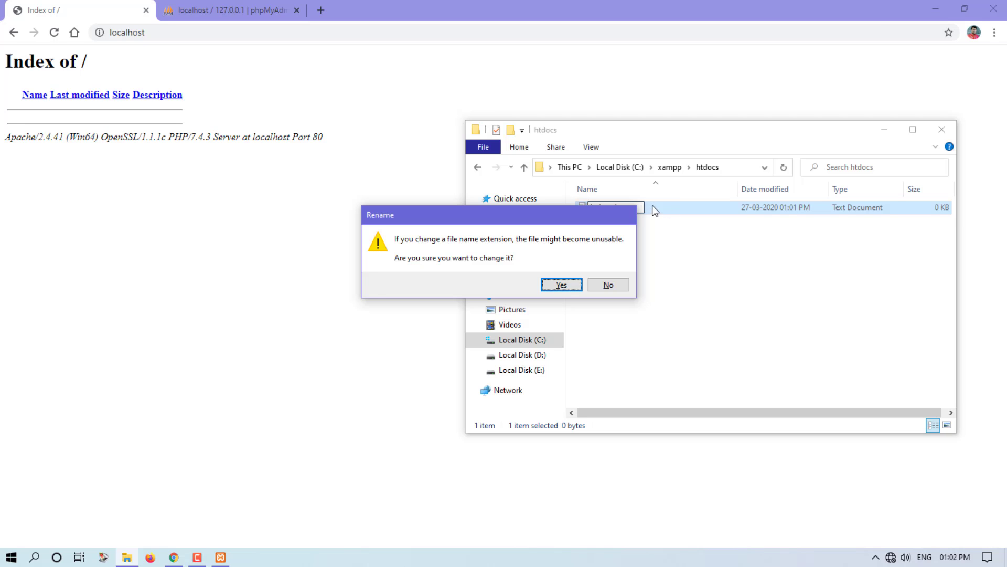
{"action": "left_click", "coordinate": [563, 285]}
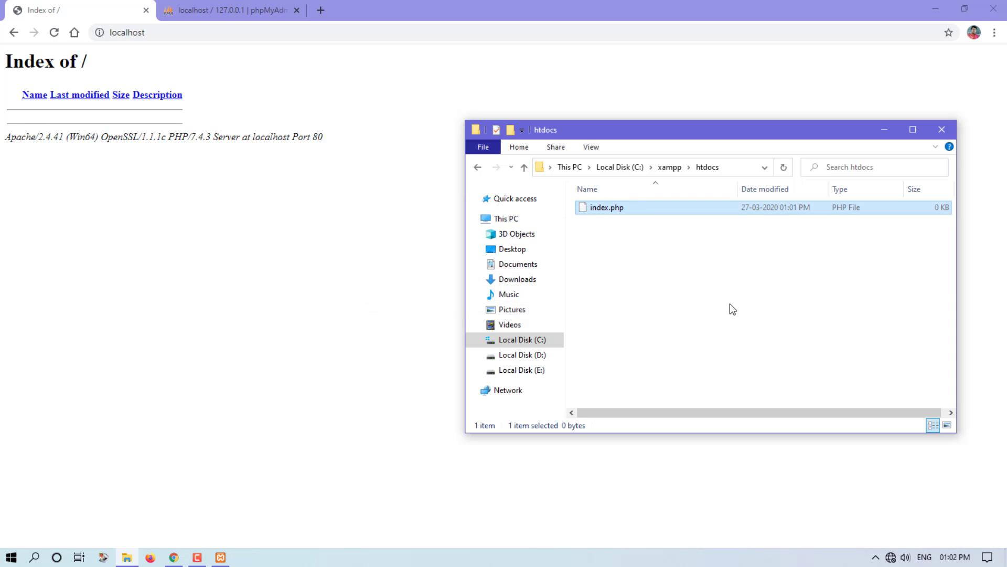
{"action": "left_click", "coordinate": [627, 212]}
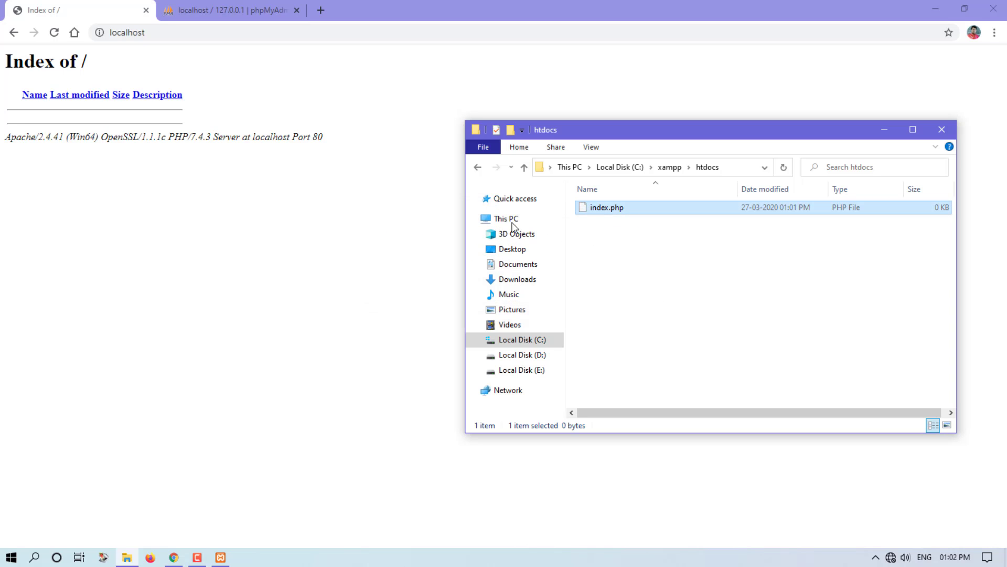
{"action": "left_click", "coordinate": [55, 33]}
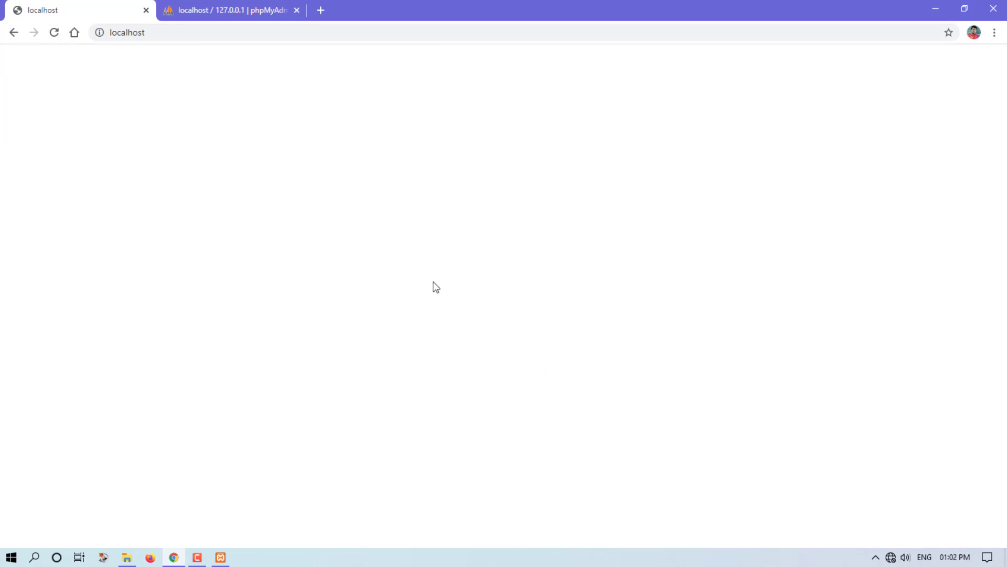
Open index.php from the htdocs folder with Notepad, setting Notepad as the app always used for .php files
{"action": "left_click", "coordinate": [127, 557]}
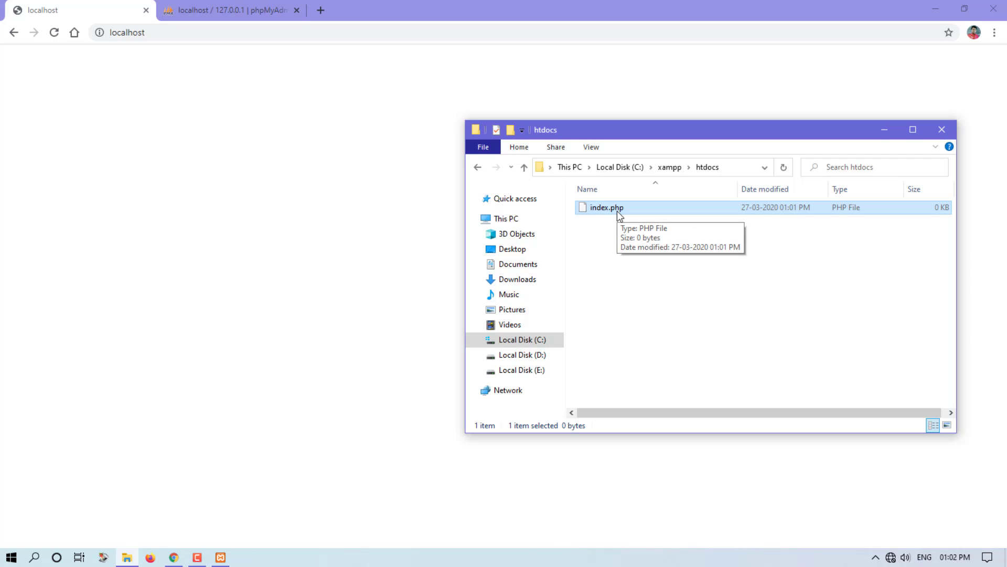
{"action": "right_click", "coordinate": [601, 211]}
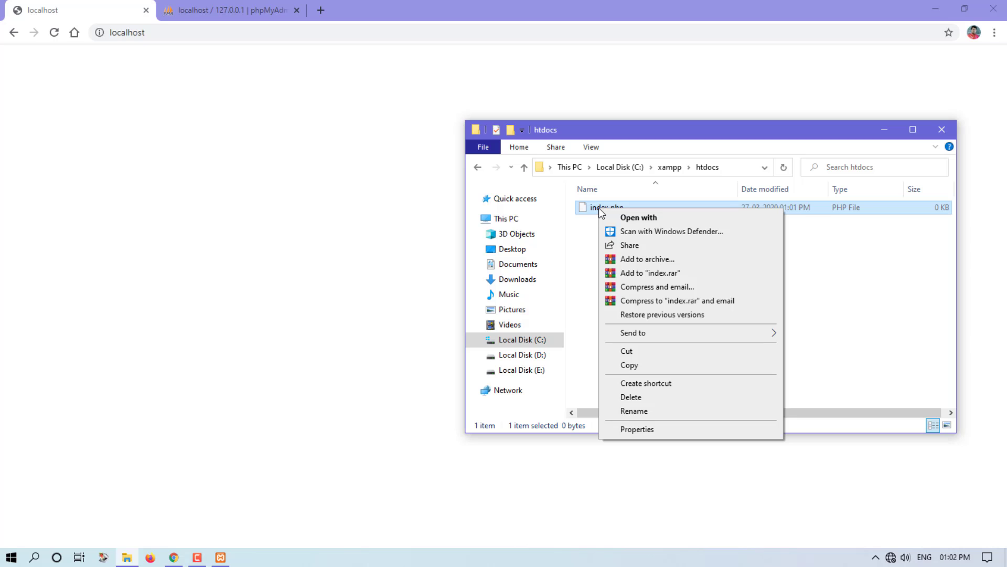
{"action": "left_click", "coordinate": [632, 217]}
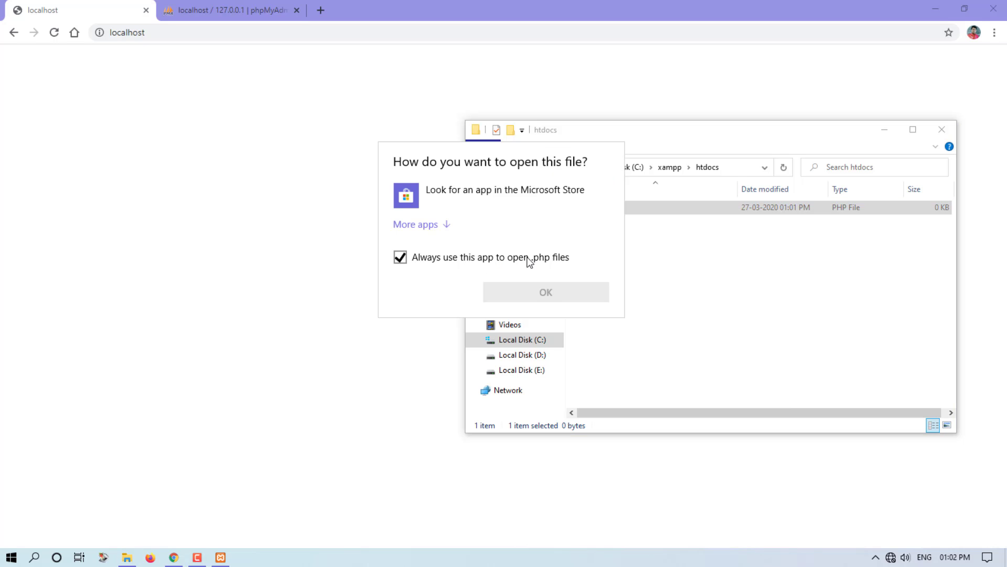
{"action": "left_click", "coordinate": [436, 228]}
{"action": "scroll", "coordinate": [505, 274], "scroll_direction": "down", "scroll_amount": 5}
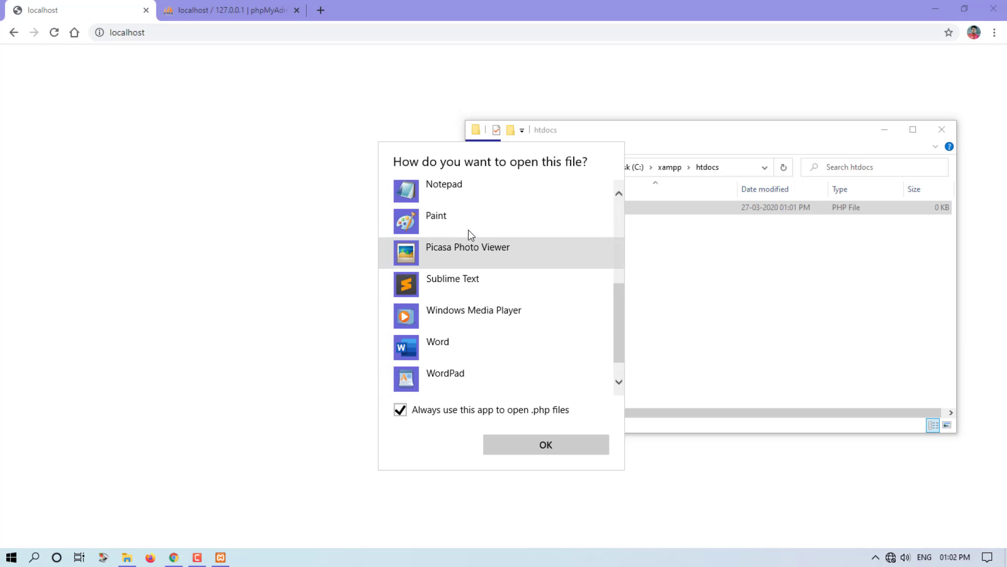
{"action": "left_click", "coordinate": [483, 194]}
{"action": "left_click", "coordinate": [540, 447]}
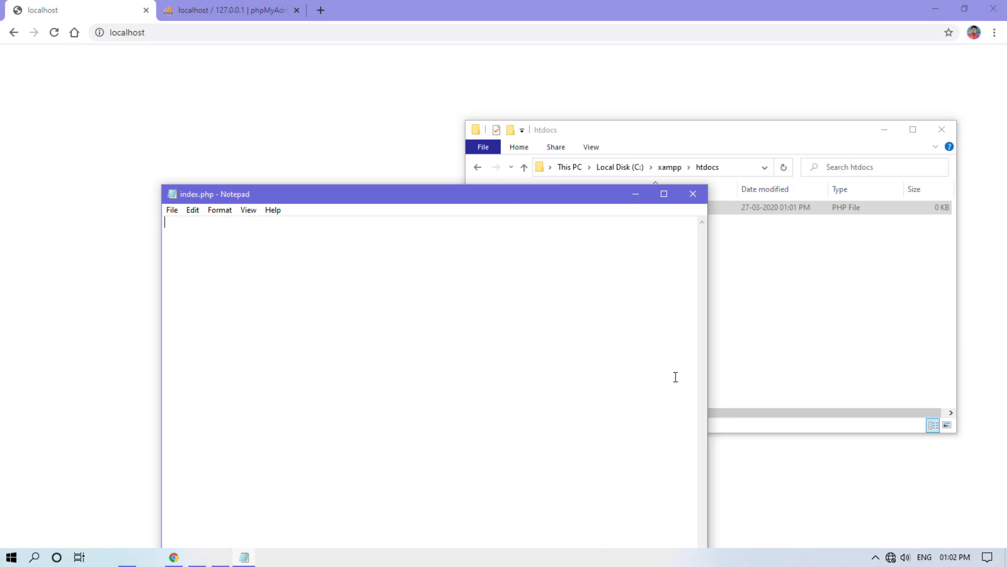
Minimize the htdocs window and reposition the Notepad window so that it fits fully on the screen
{"action": "left_click_drag", "start_coordinate": [511, 200], "coordinate": [819, 175]}
{"action": "left_click", "coordinate": [885, 130]}
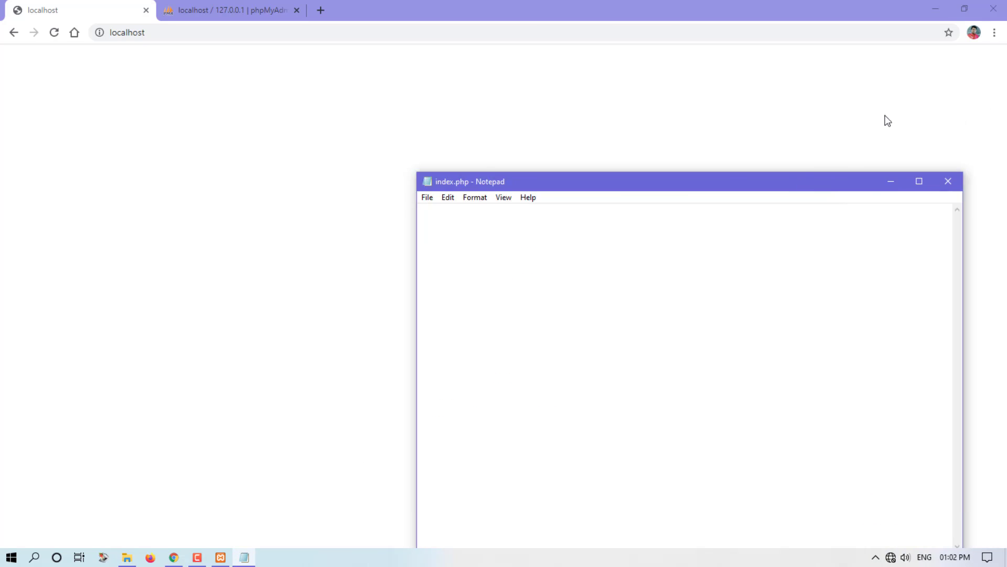
{"action": "left_click_drag", "start_coordinate": [887, 120], "coordinate": [852, 87]}
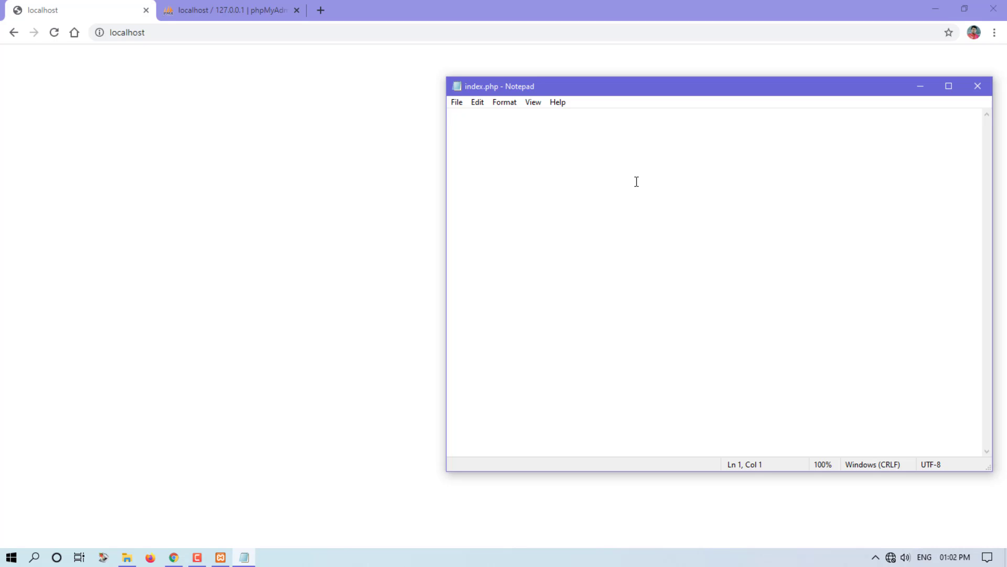
Write a PHP block in index.php that echoes "Hello World", and save the file
{"action": "type", "text": "<?php"}
{"action": "key", "text": "Return"}
{"action": "type", "text": "?>"}
{"action": "key", "text": "Up"}
{"action": "type", "text": "ech"}
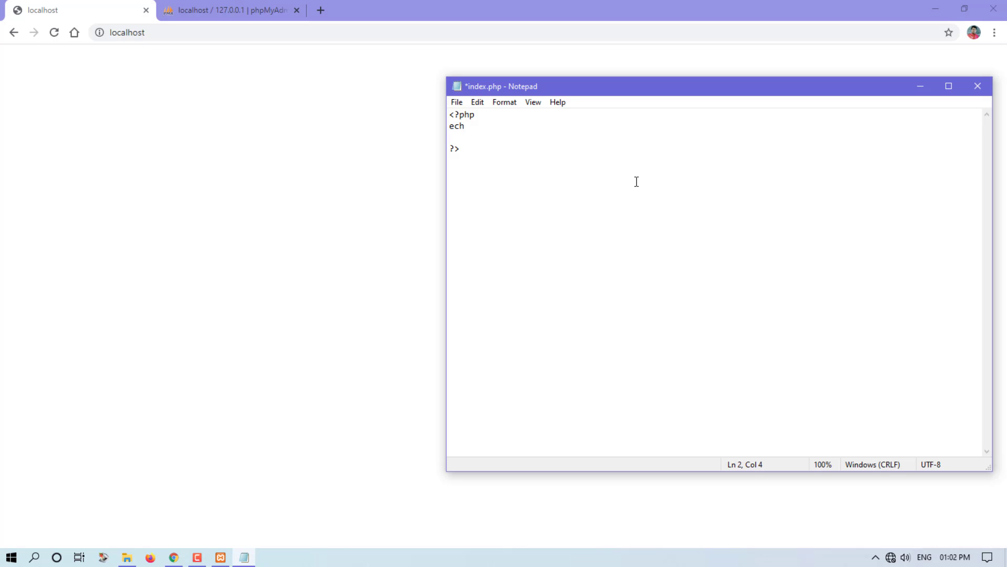
{"action": "type", "text": "o\t\"\";"}
{"action": "key", "text": "Left"}
{"action": "type", "text": "Hello World"}
{"action": "left_click", "coordinate": [458, 103]}
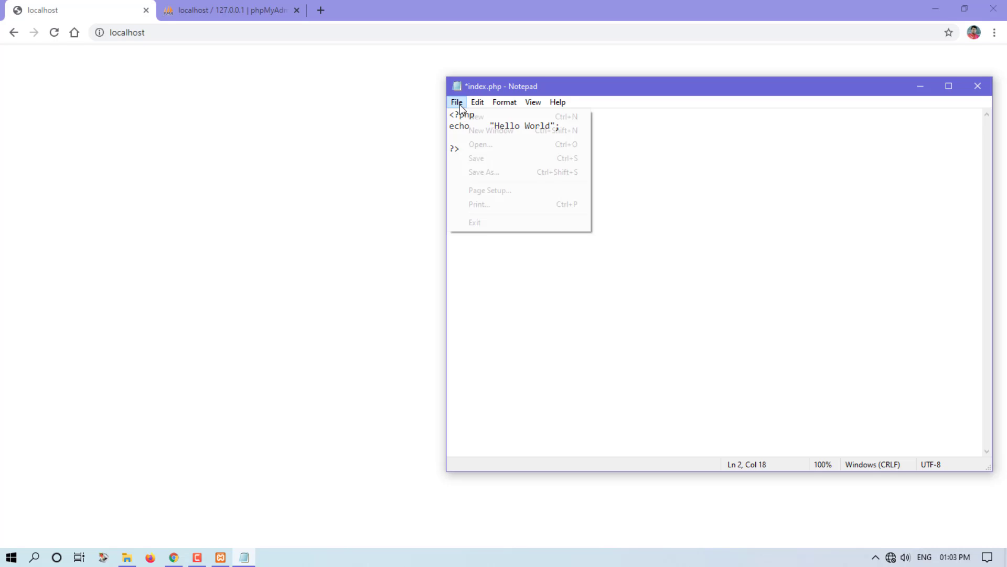
{"action": "left_click", "coordinate": [485, 159]}
Reload localhost in Chrome and check the text that index.php outputs
{"action": "left_click", "coordinate": [50, 34]}
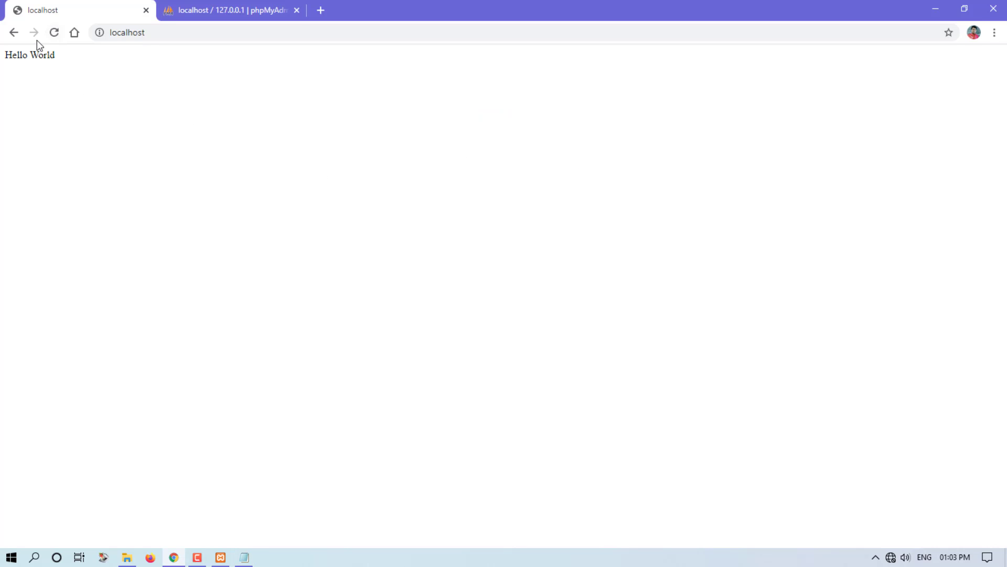
{"action": "left_click_drag", "start_coordinate": [8, 57], "coordinate": [103, 102]}
{"action": "left_click", "coordinate": [103, 102]}
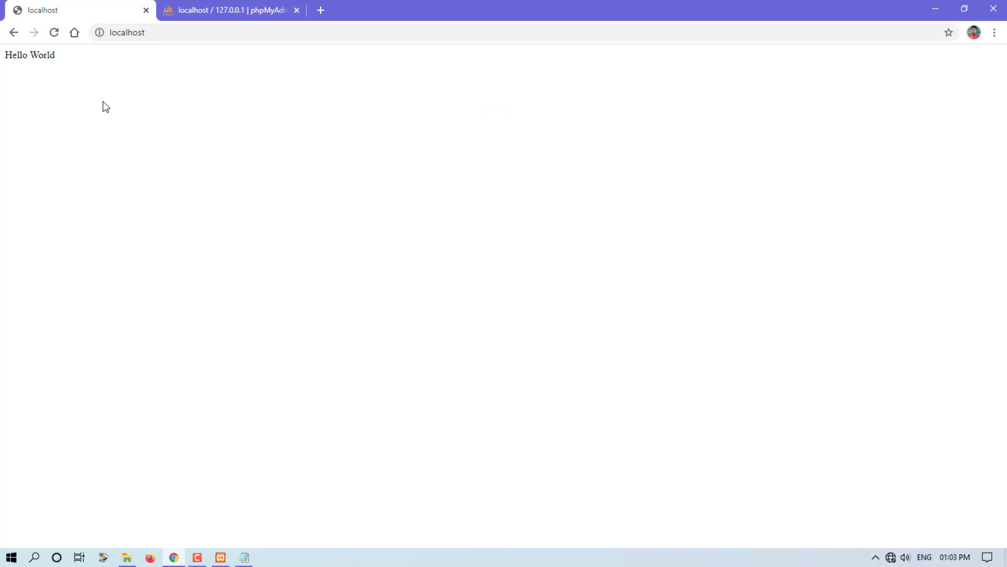